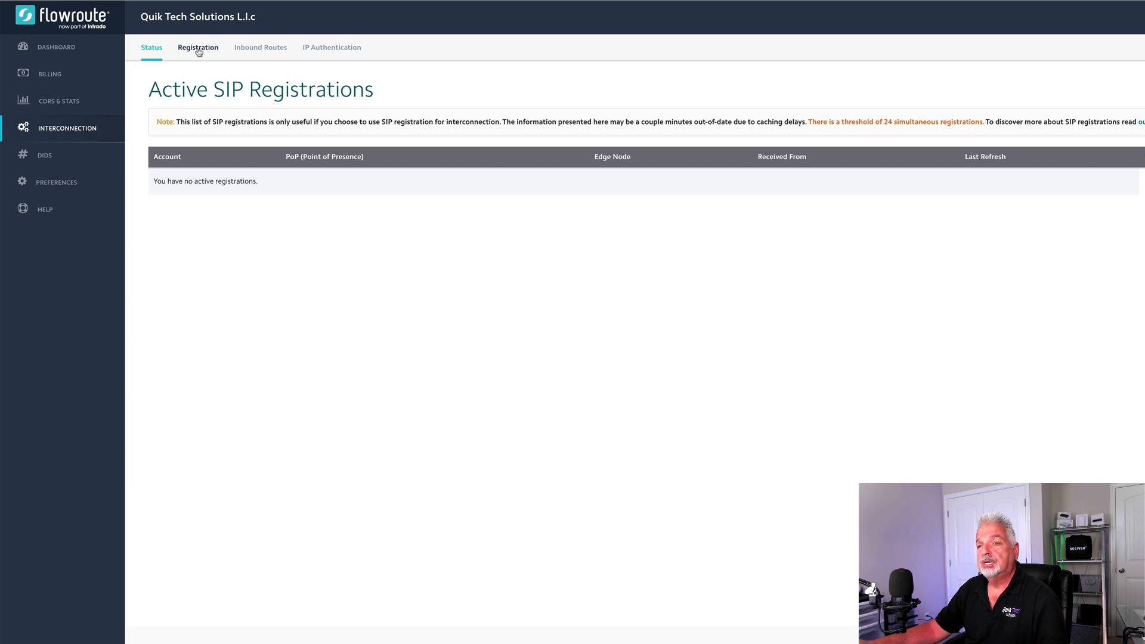
# - Copy the US-East-VA point of presence FQDN from the Flowroute registration page
pyautogui.click(198, 52)
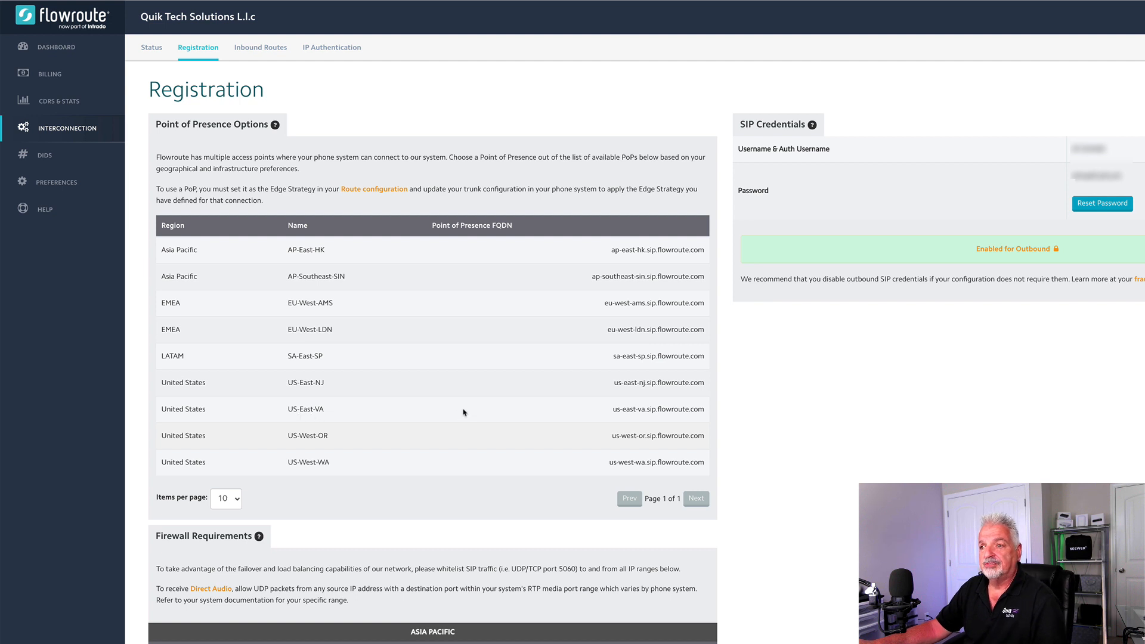
pyautogui.moveTo(615, 409); pyautogui.dragTo(705, 415)
pyautogui.hotkey('ctrl', 'c')
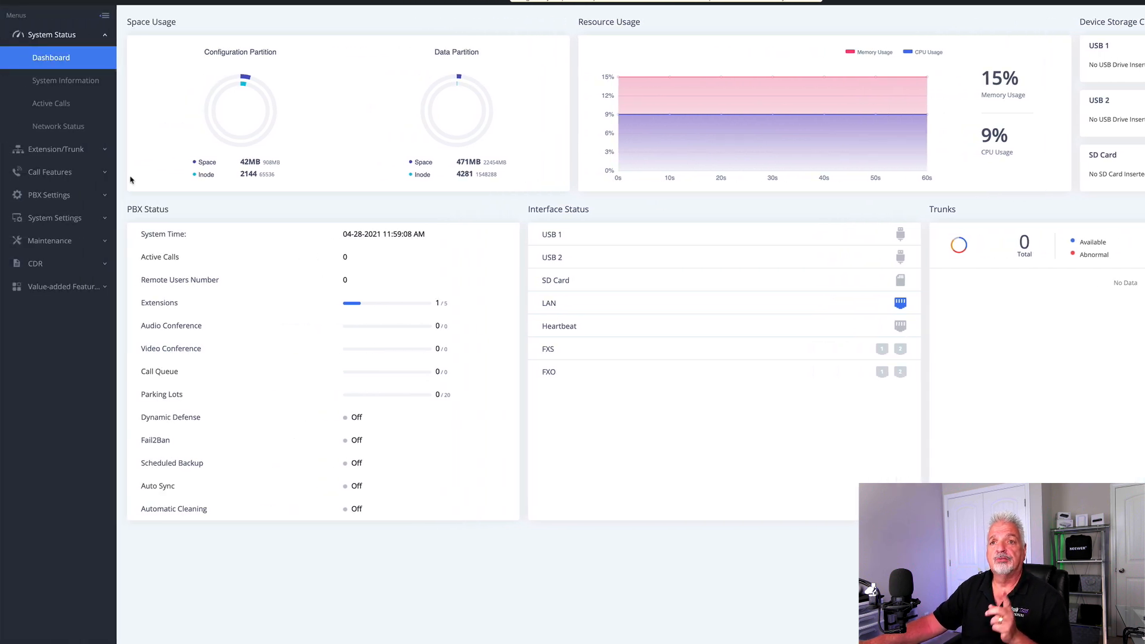
# - Switch to the UCM6302 web interface and start a new VoIP SIP trunk of type Register SIP Trunk
pyautogui.click(55, 150)
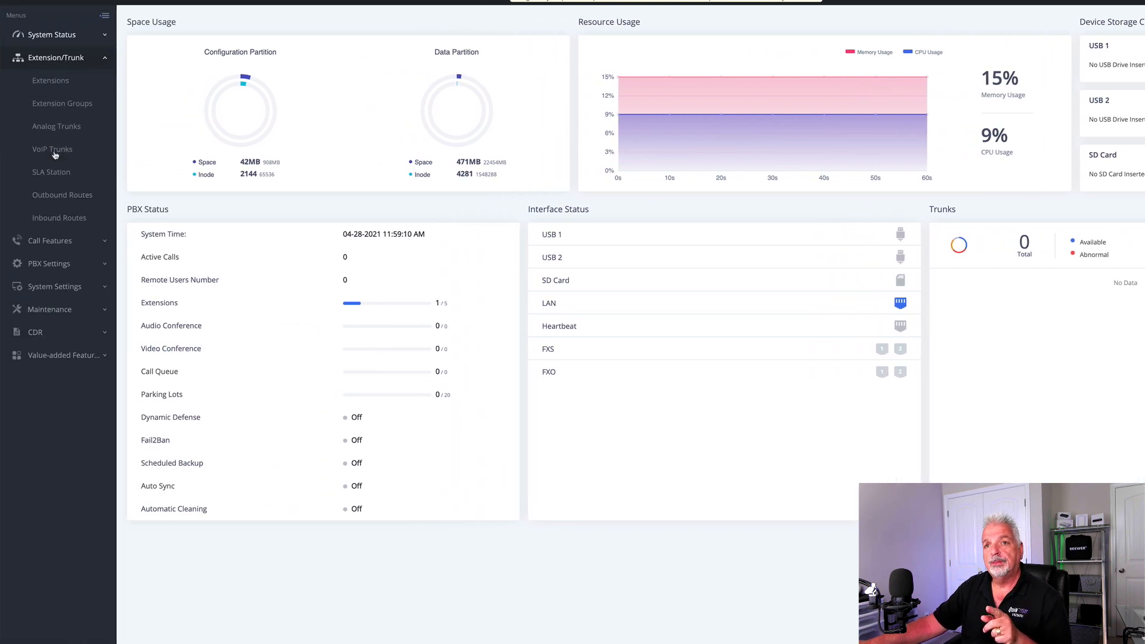
pyautogui.click(43, 154)
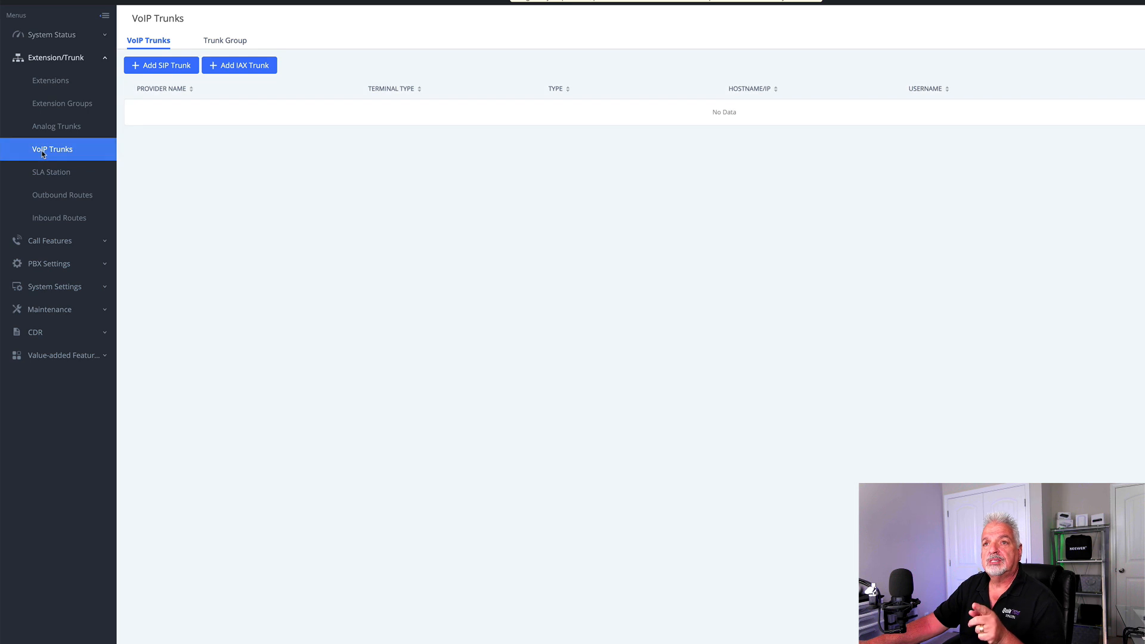
pyautogui.click(162, 69)
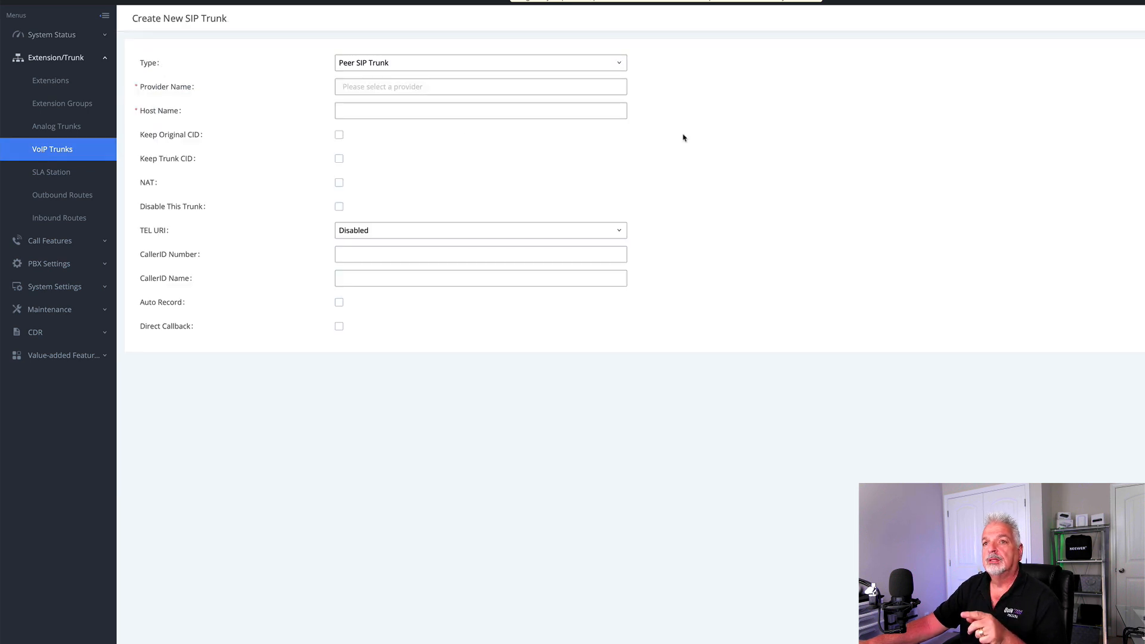
pyautogui.click(621, 67)
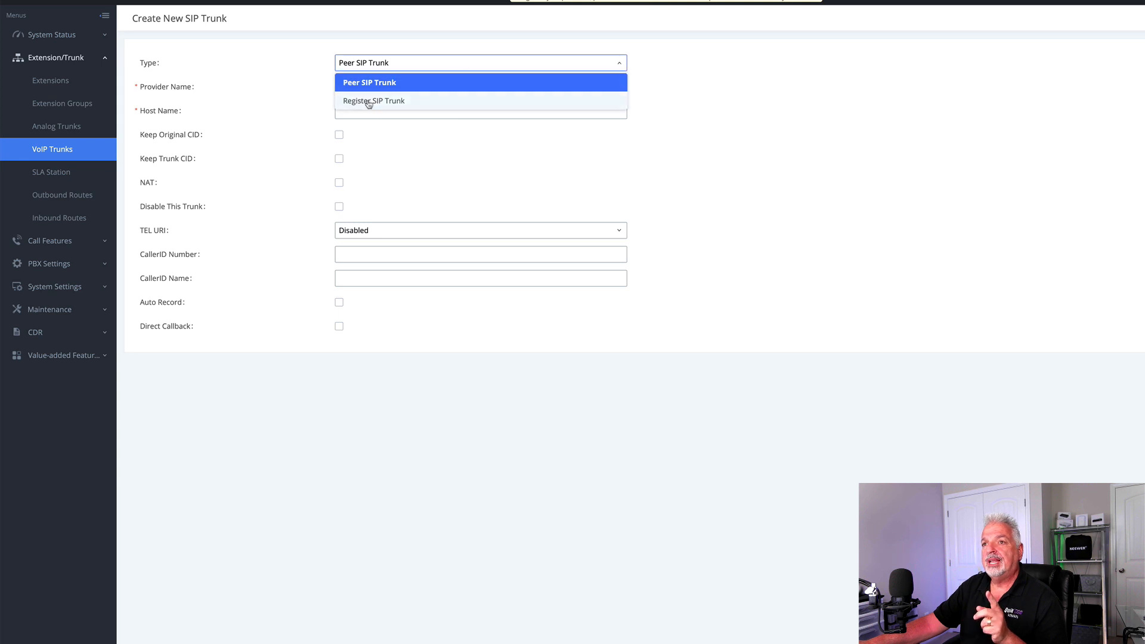
pyautogui.click(377, 104)
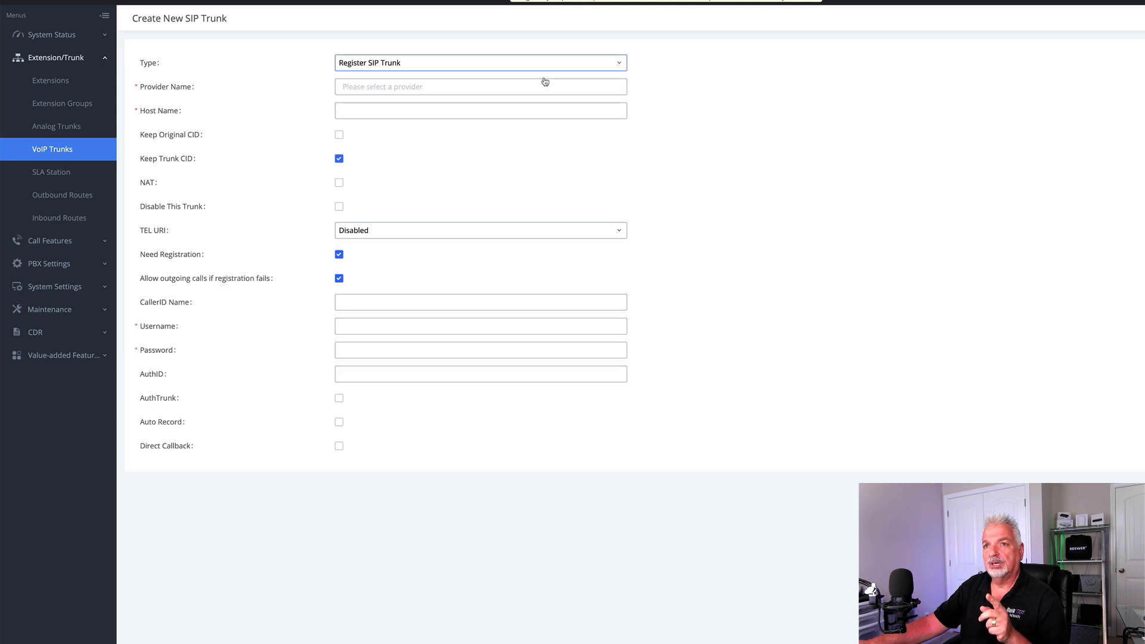
# - Browse the suggested providers and set the trunk's provider name to Flowroute
pyautogui.click(362, 86)
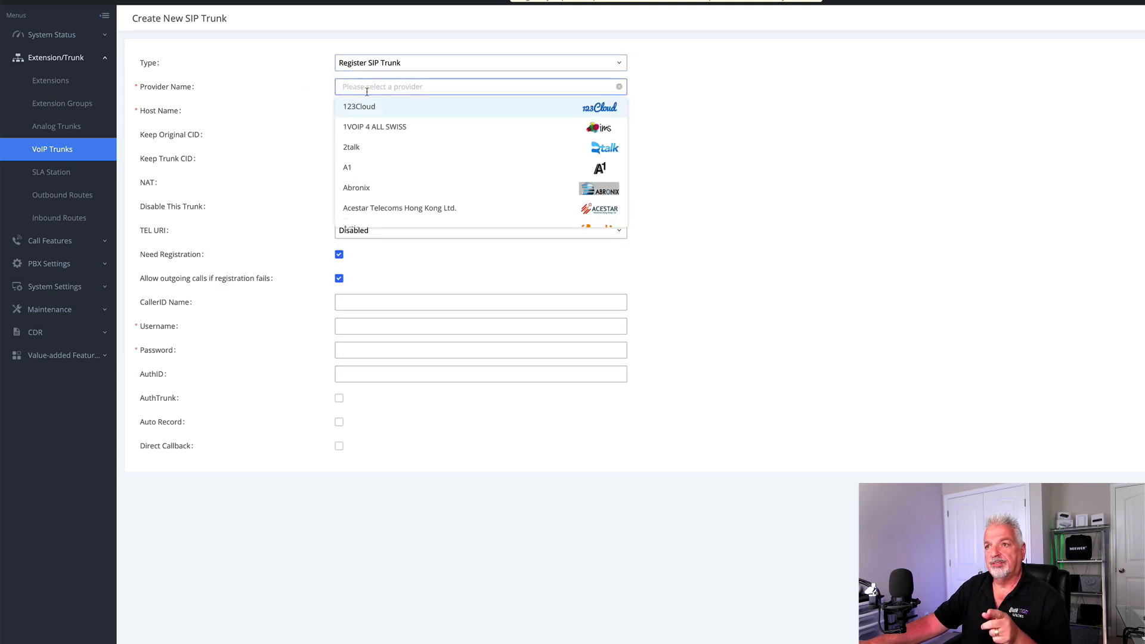
pyautogui.scroll(-6, 513, 171)
pyautogui.scroll(-10, 524, 176)
pyautogui.scroll(-5, 524, 176)
pyautogui.scroll(6, 524, 175)
pyautogui.scroll(15, 524, 176)
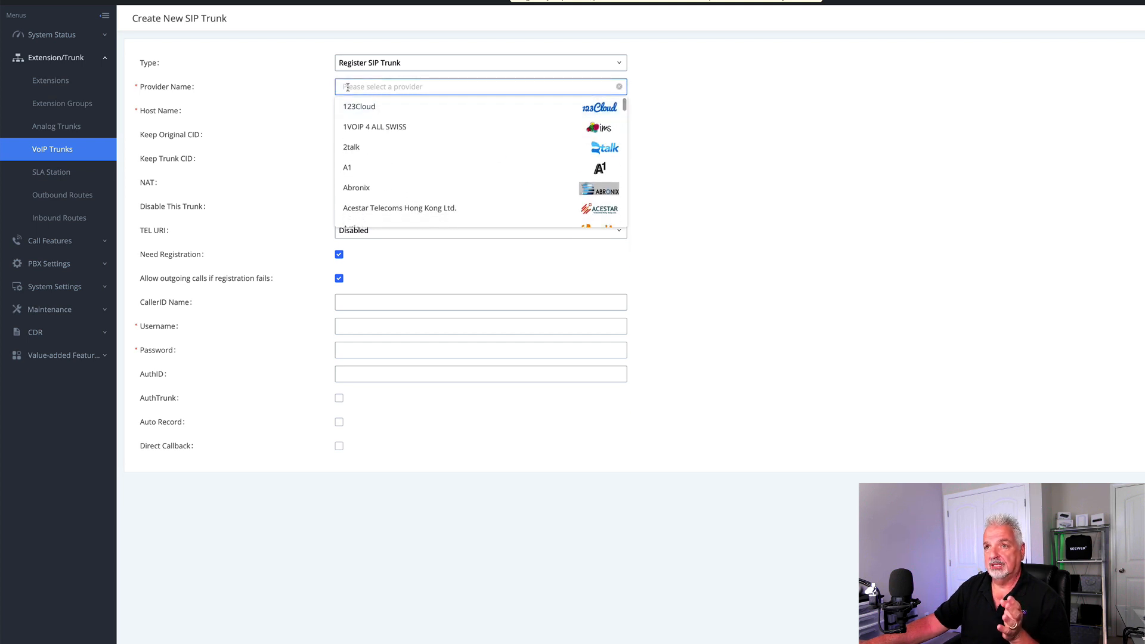
pyautogui.write('Flow')
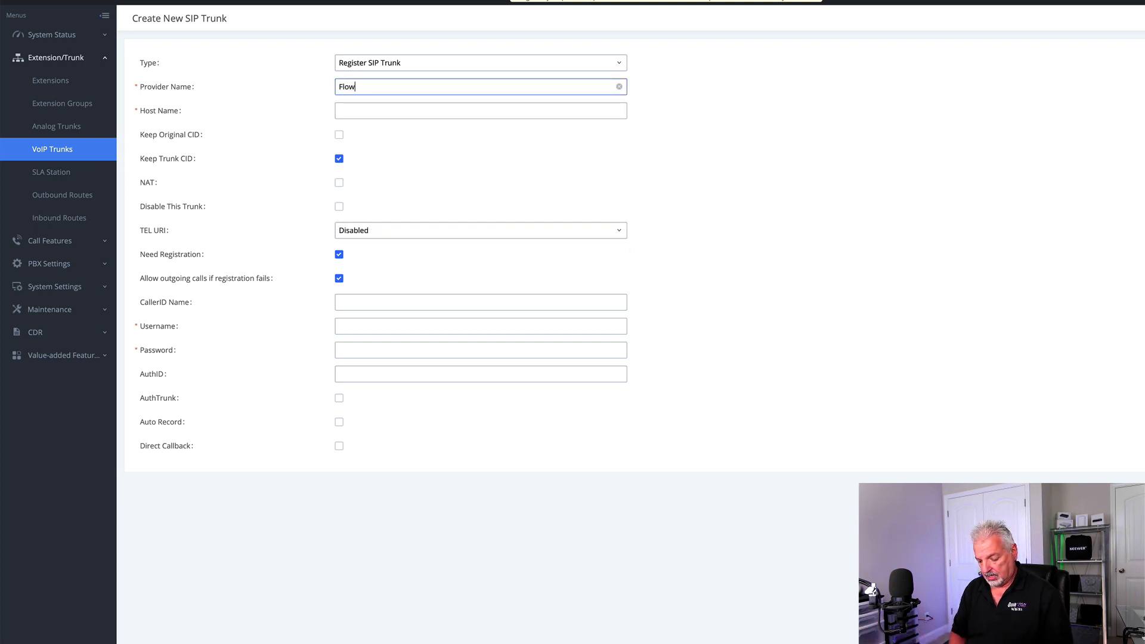
pyautogui.write('route')
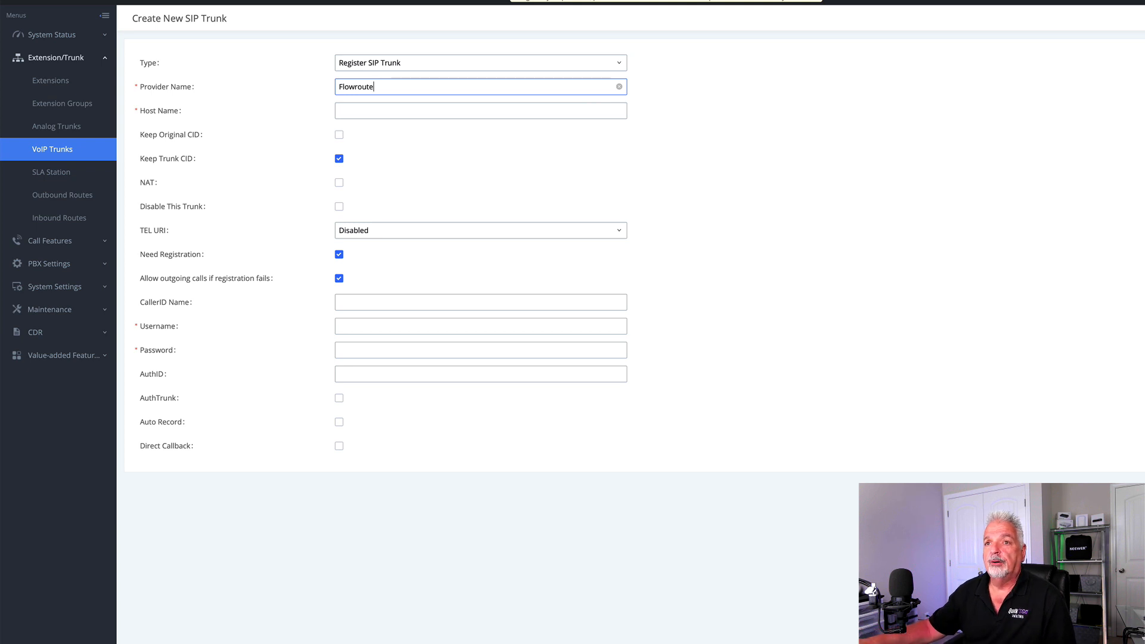
# - Paste us-east-va.sip.flowroute.com as the trunk's host name
pyautogui.click(344, 111)
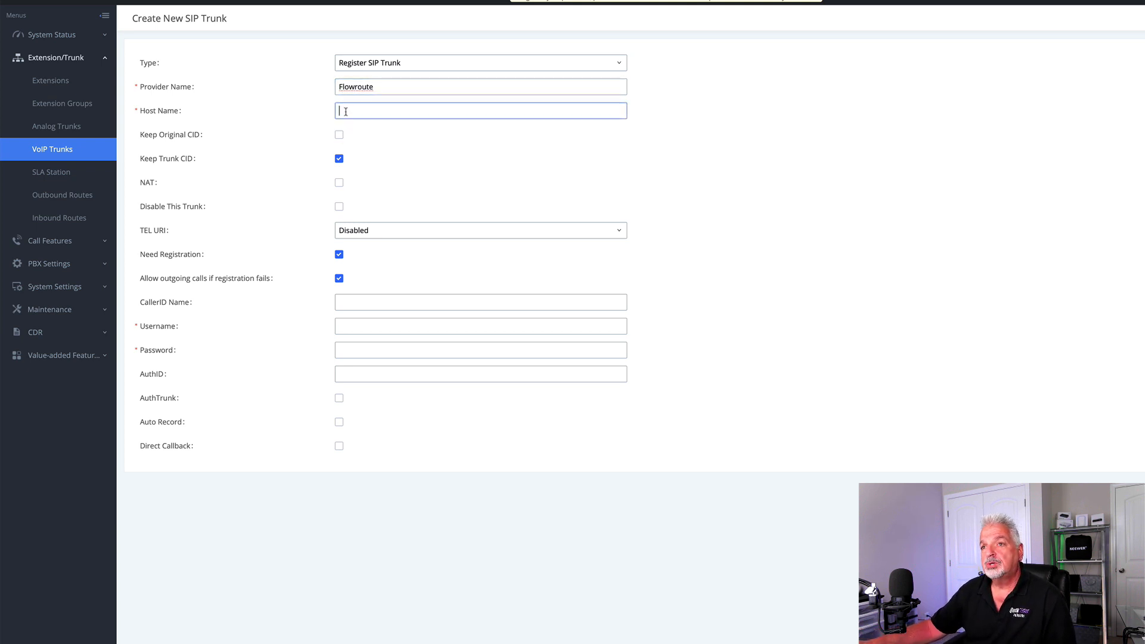
pyautogui.rightClick(346, 111)
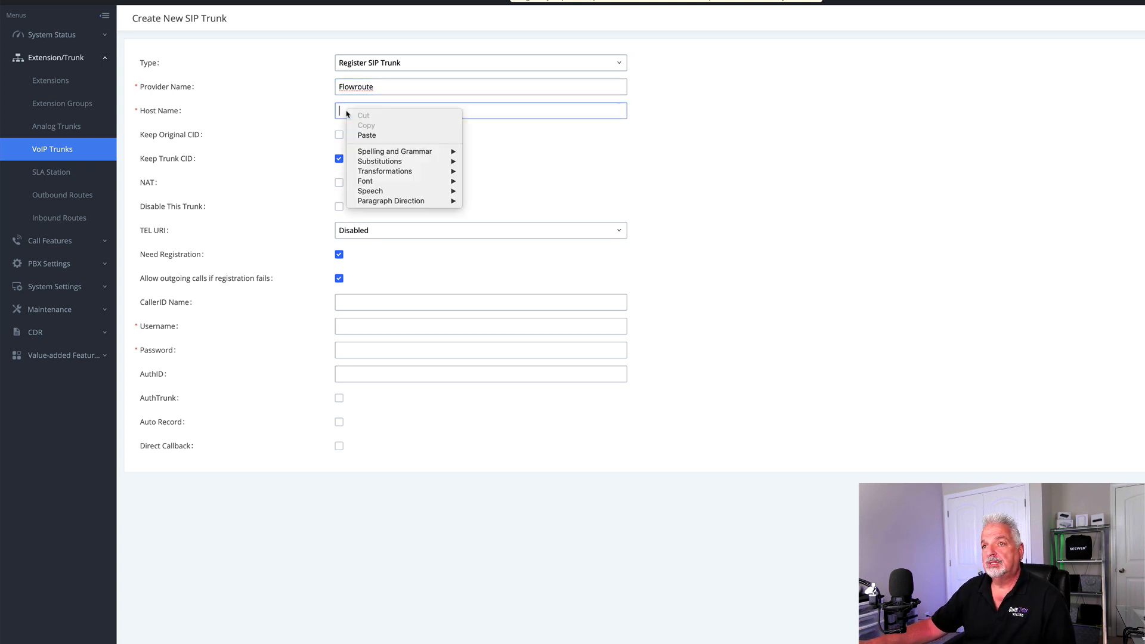
pyautogui.click(367, 136)
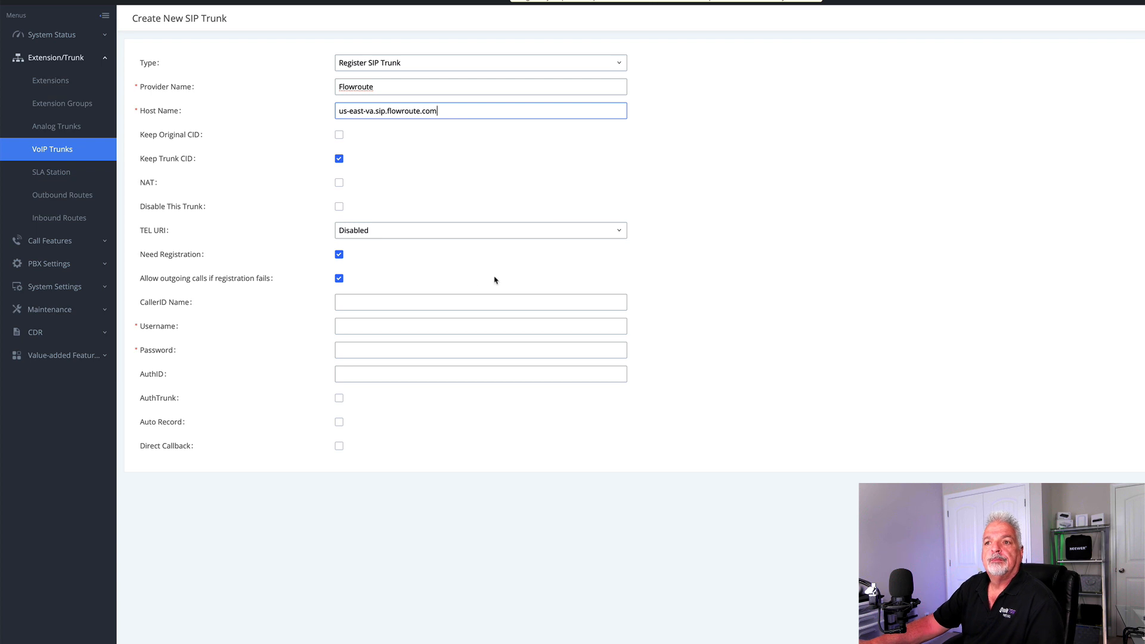
# - Copy the SIP username from Flowroute's SIP credentials and paste it as the new trunk's username
pyautogui.click(365, 326)
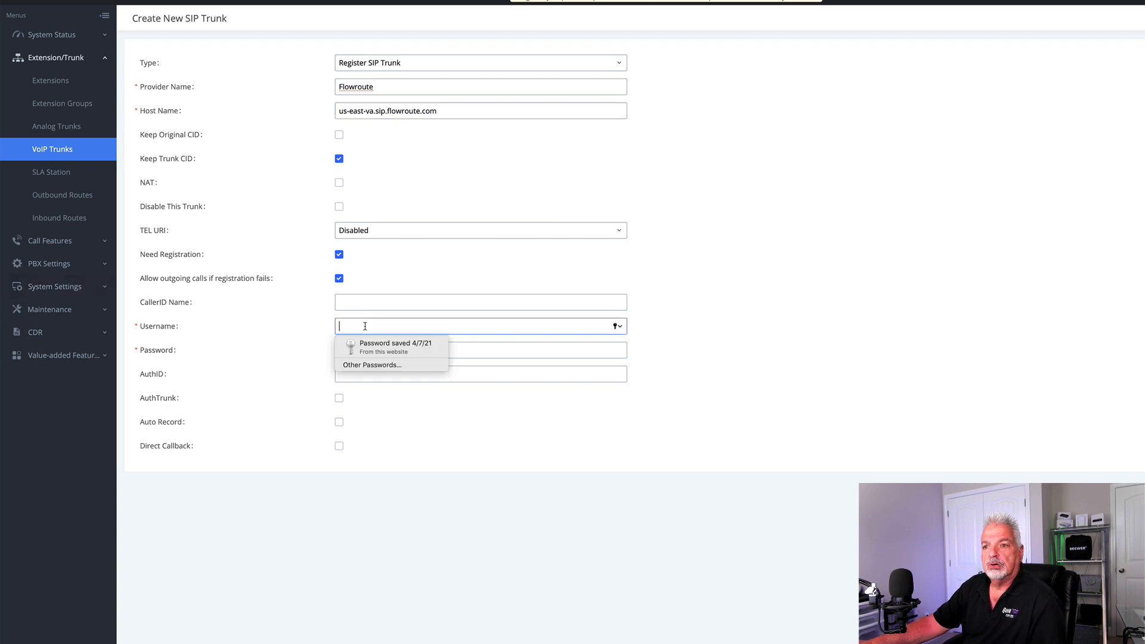
pyautogui.click(719, 402)
pyautogui.click(365, 349)
pyautogui.click(813, 462)
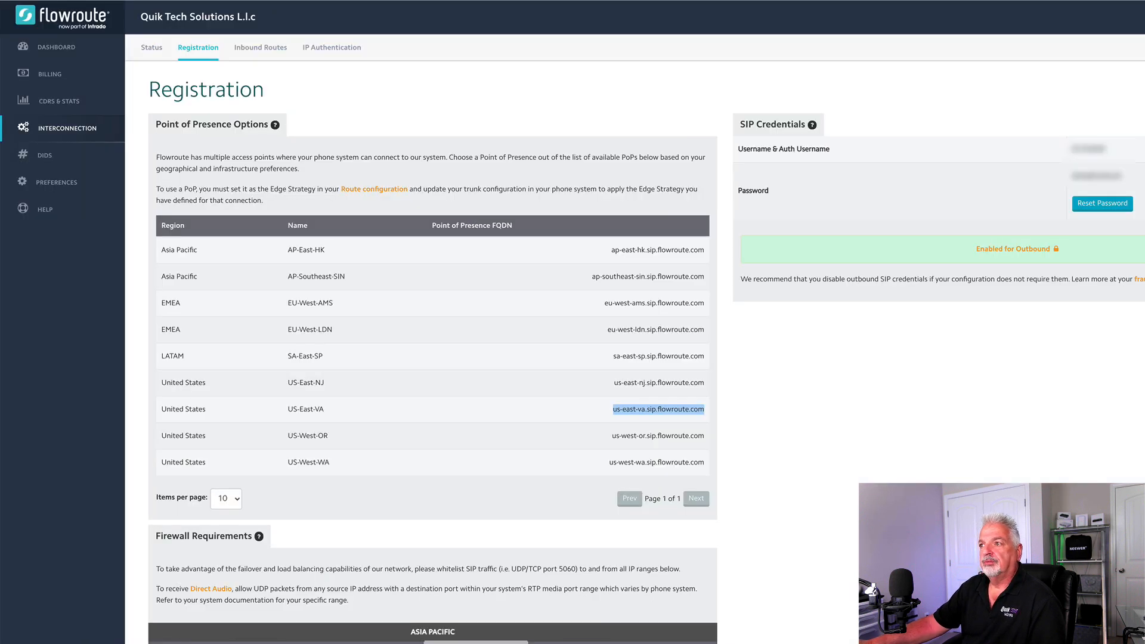
pyautogui.moveTo(1133, 178); pyautogui.dragTo(1071, 150)
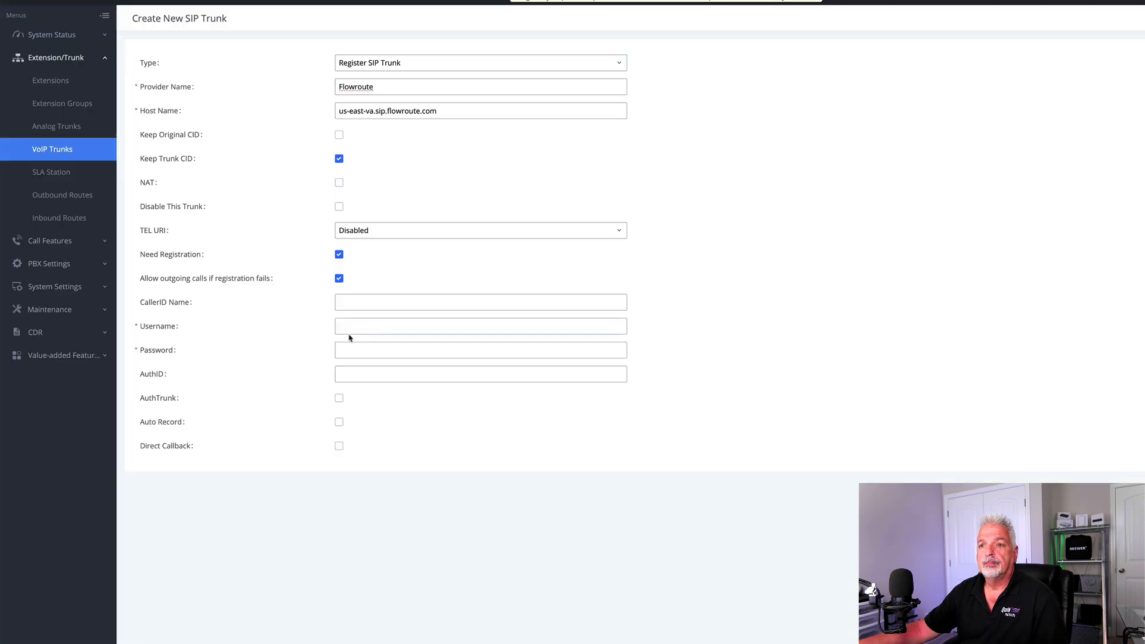
pyautogui.click(349, 327)
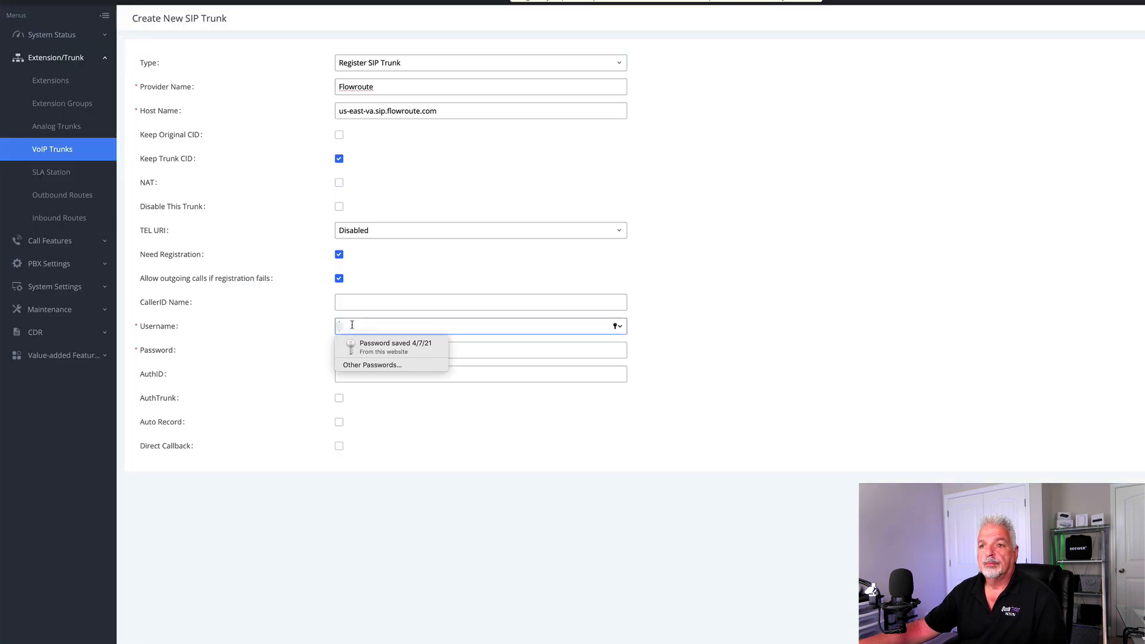
pyautogui.click(358, 340)
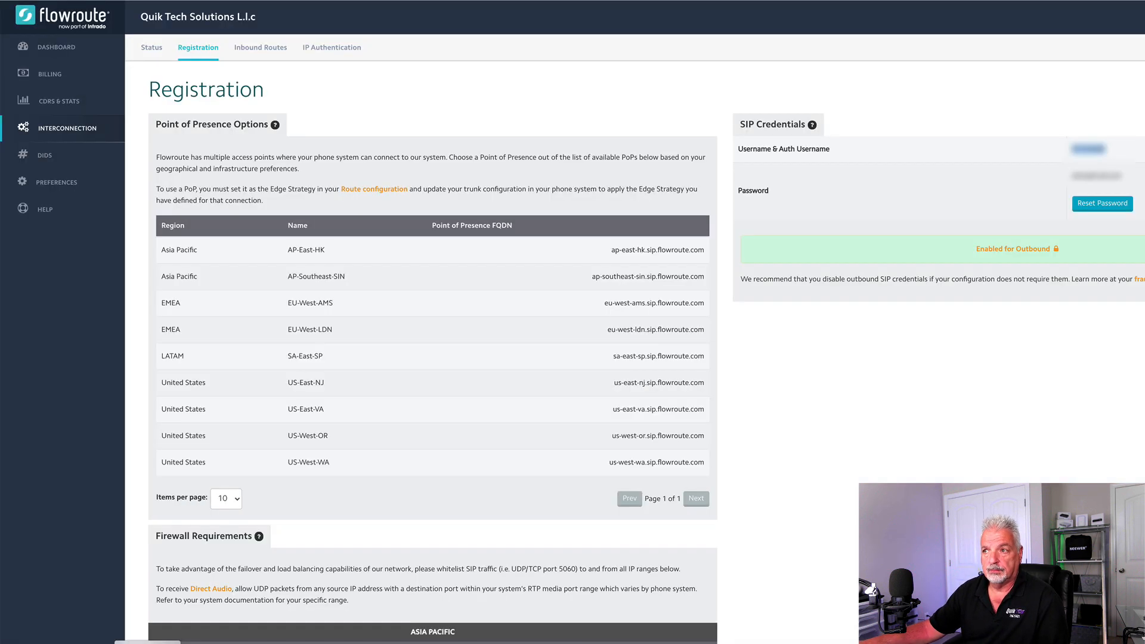
# - Copy the SIP password from Flowroute's SIP credentials and paste it into the new trunk's password field
pyautogui.moveTo(1128, 180); pyautogui.dragTo(1073, 175)
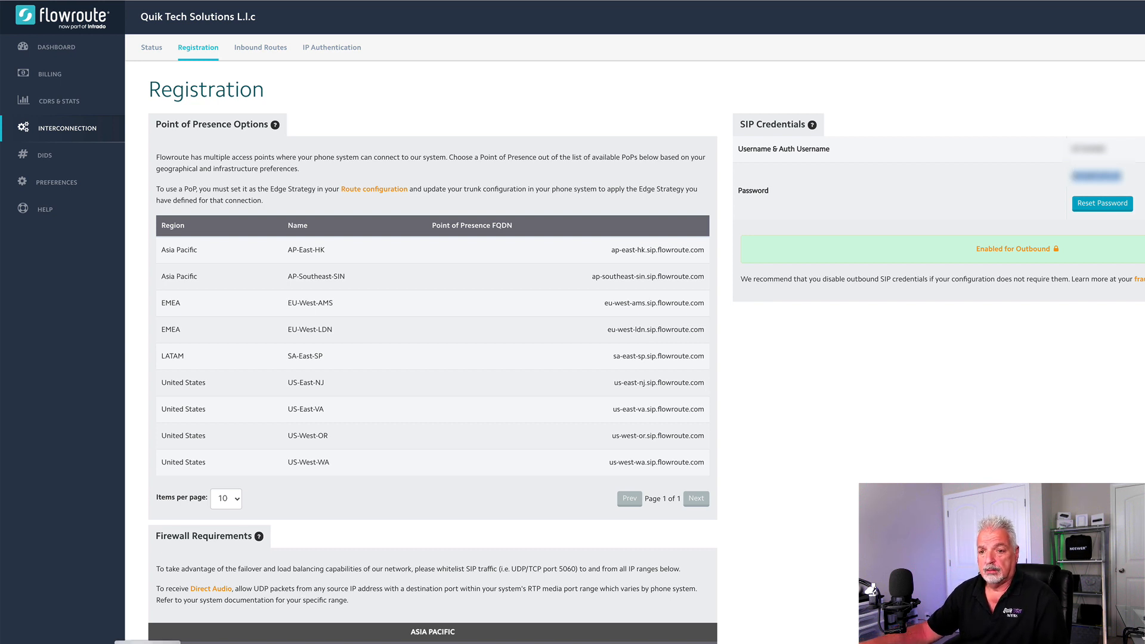
pyautogui.click(147, 642)
pyautogui.click(350, 348)
pyautogui.click(367, 374)
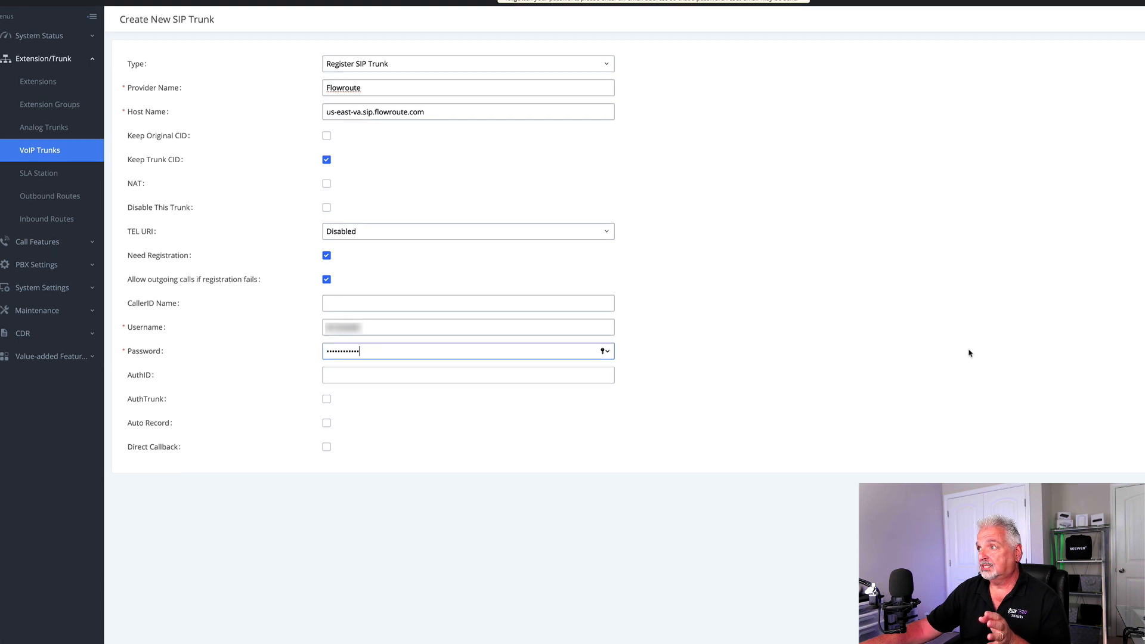
# - Save the new SIP trunk, accept the host lookup notice and decline storing the password in the browser
pyautogui.click(1120, 41)
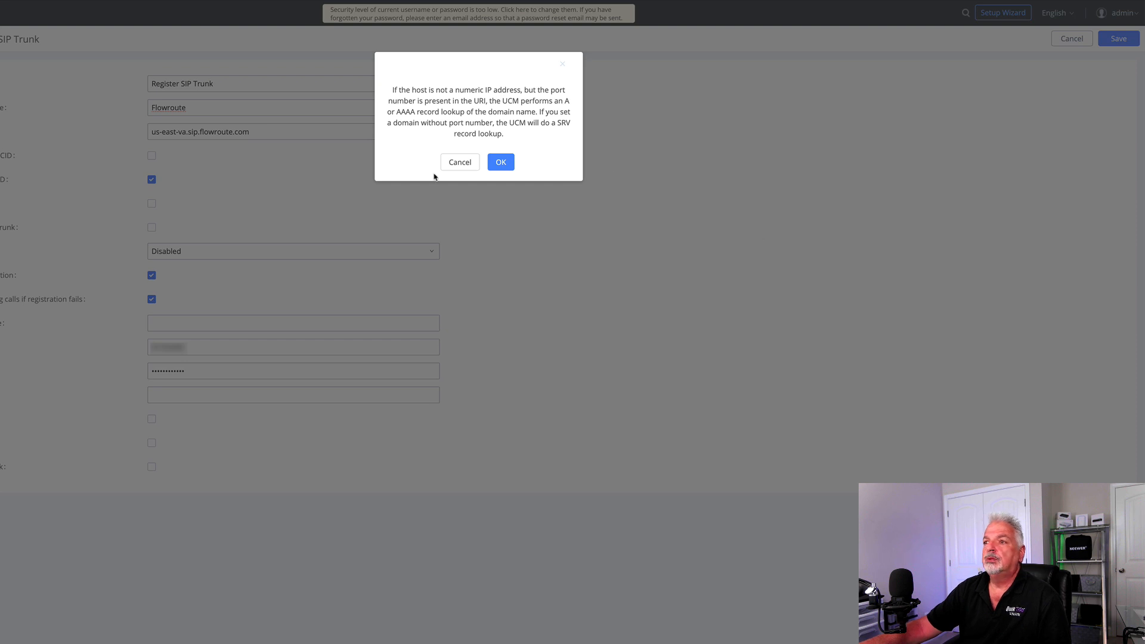
pyautogui.click(505, 165)
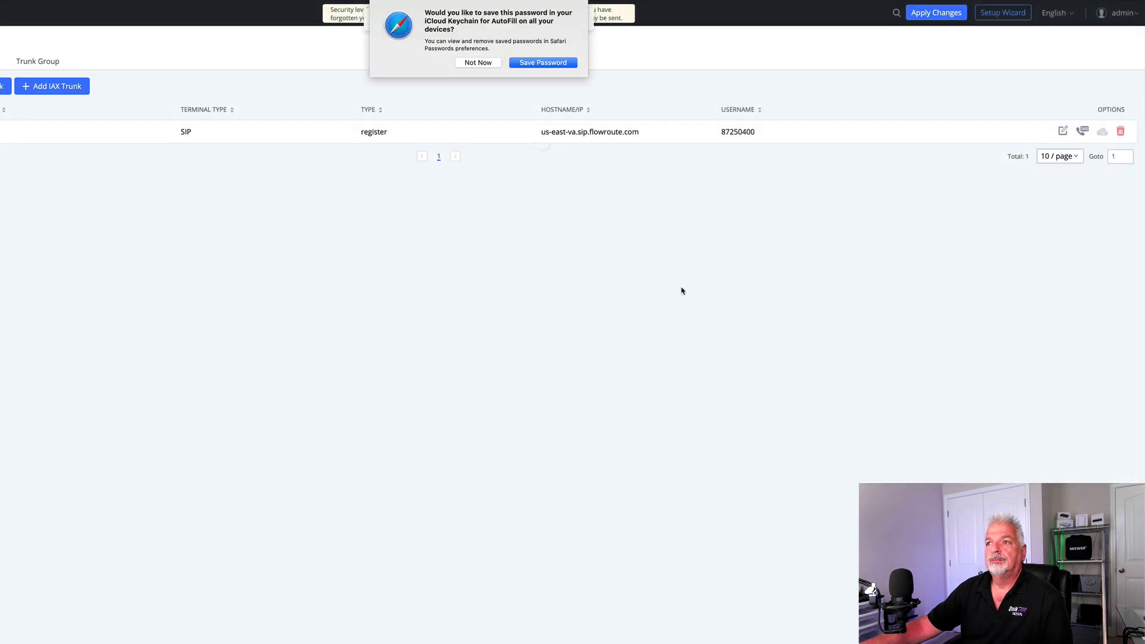
pyautogui.click(485, 64)
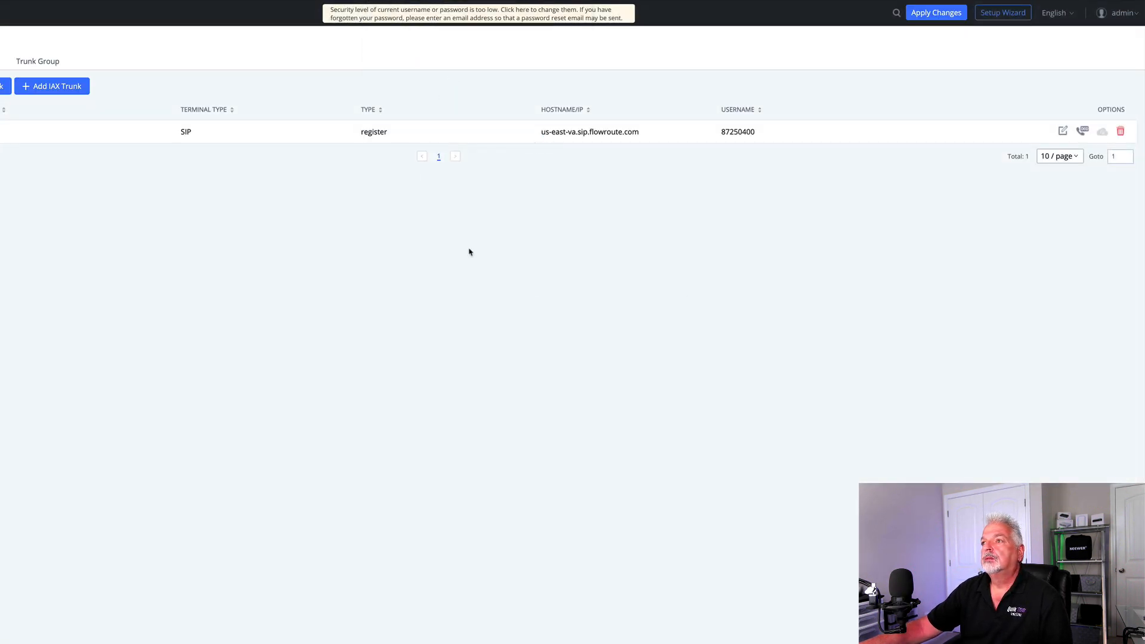
# - Apply the pending changes and check the Flowroute trunk's status on the system dashboard
pyautogui.click(928, 14)
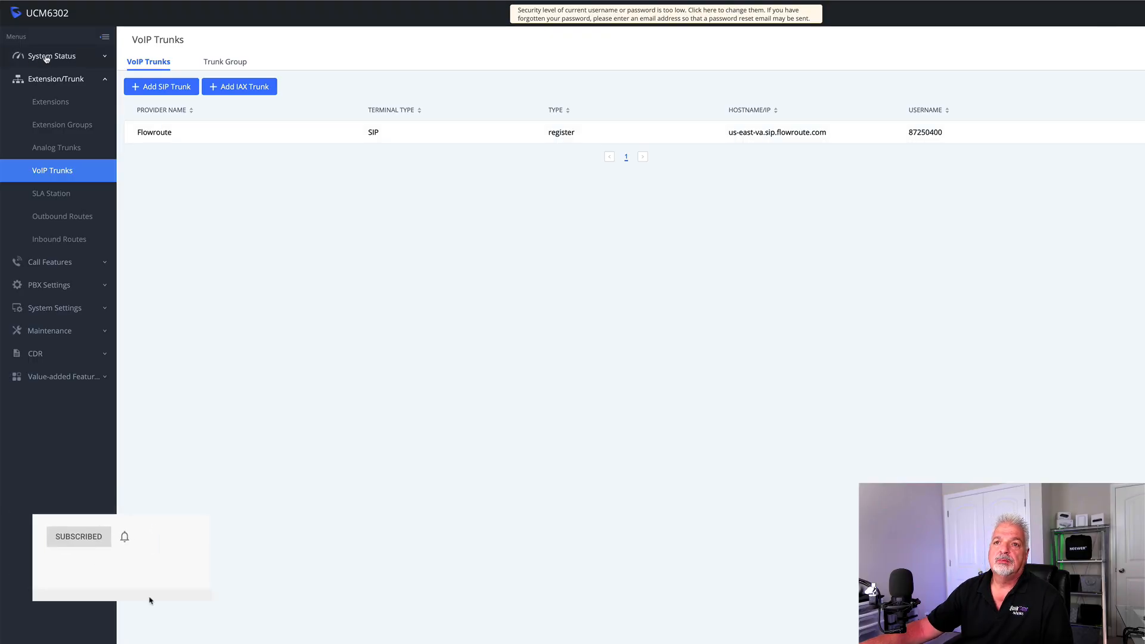
pyautogui.click(84, 54)
pyautogui.click(51, 81)
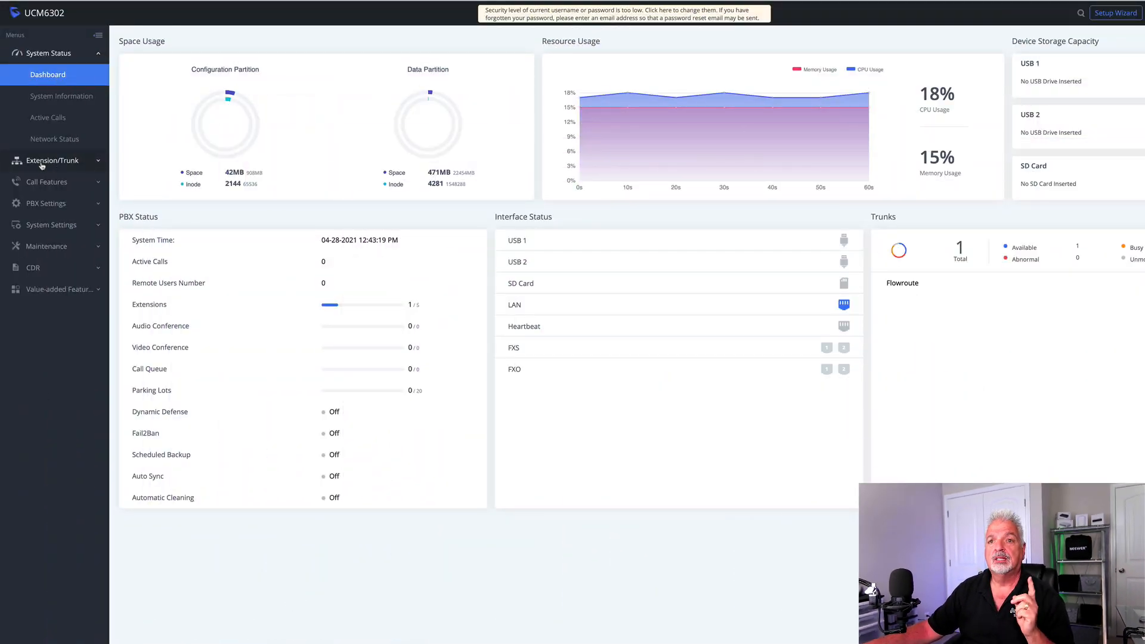
# - Start a new inbound route for the Flowroute SIP trunk with the patterns x. and +x. on separate lines
pyautogui.click(42, 161)
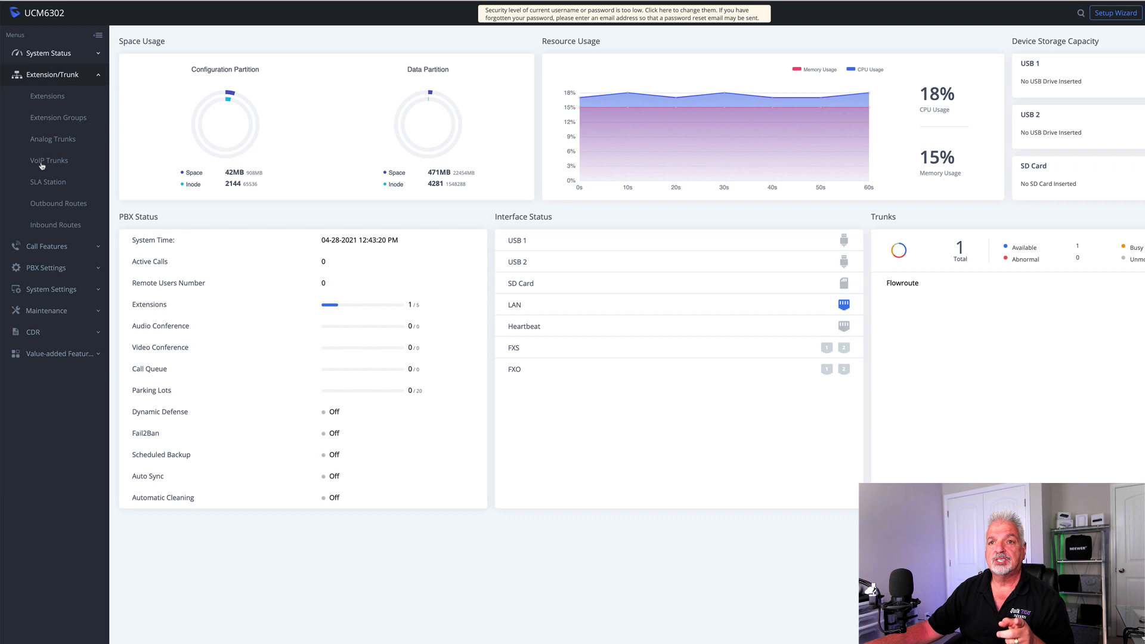
pyautogui.click(51, 226)
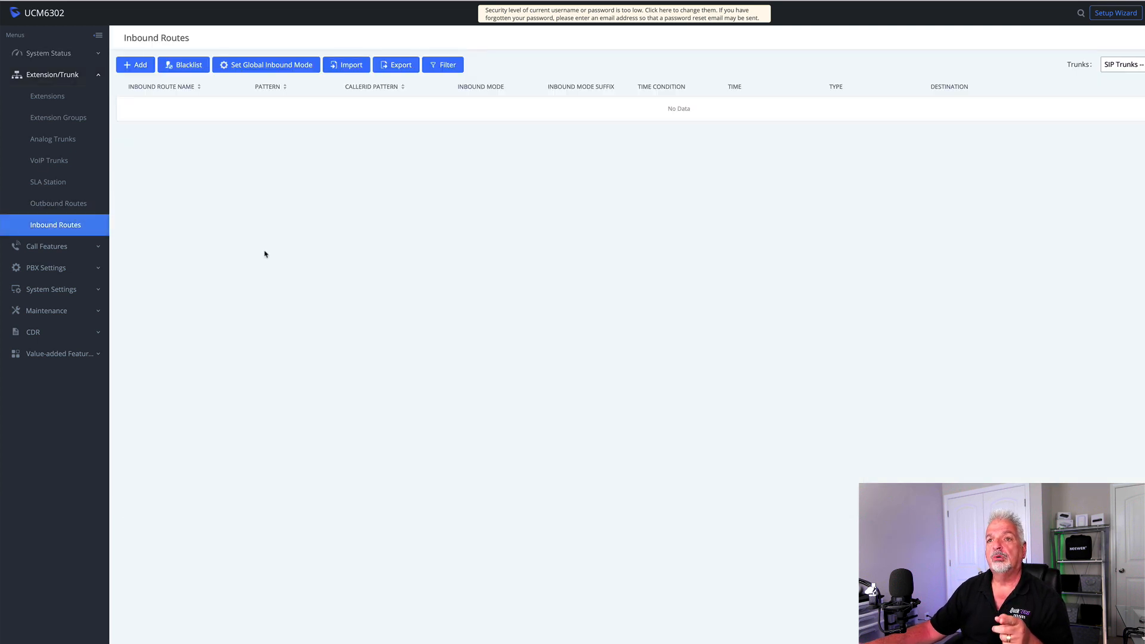
pyautogui.click(143, 66)
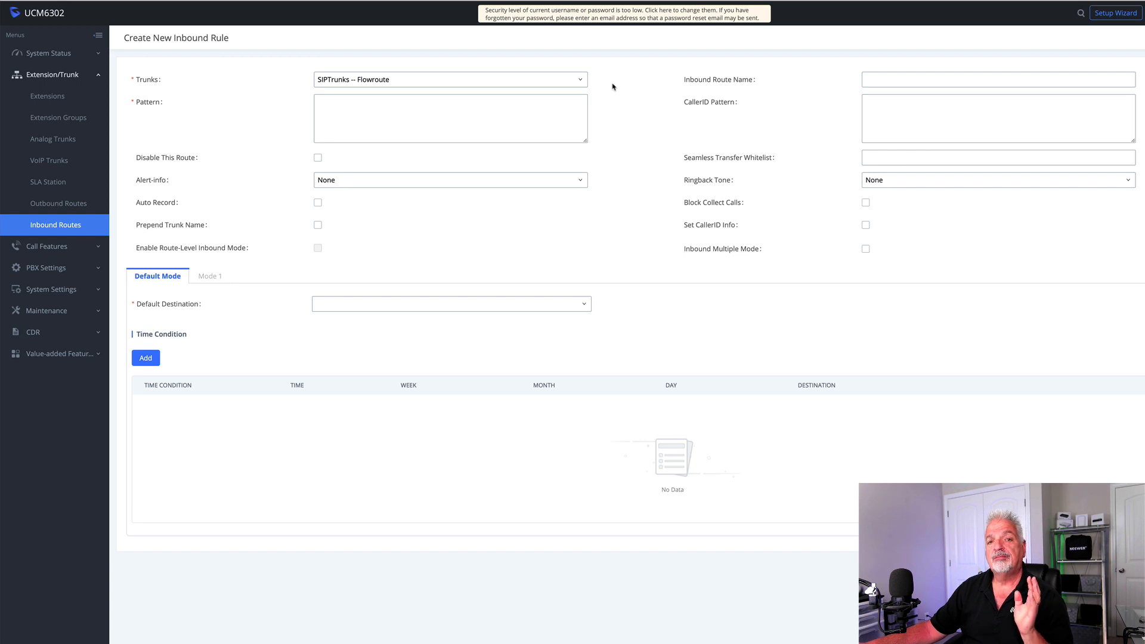
pyautogui.click(581, 82)
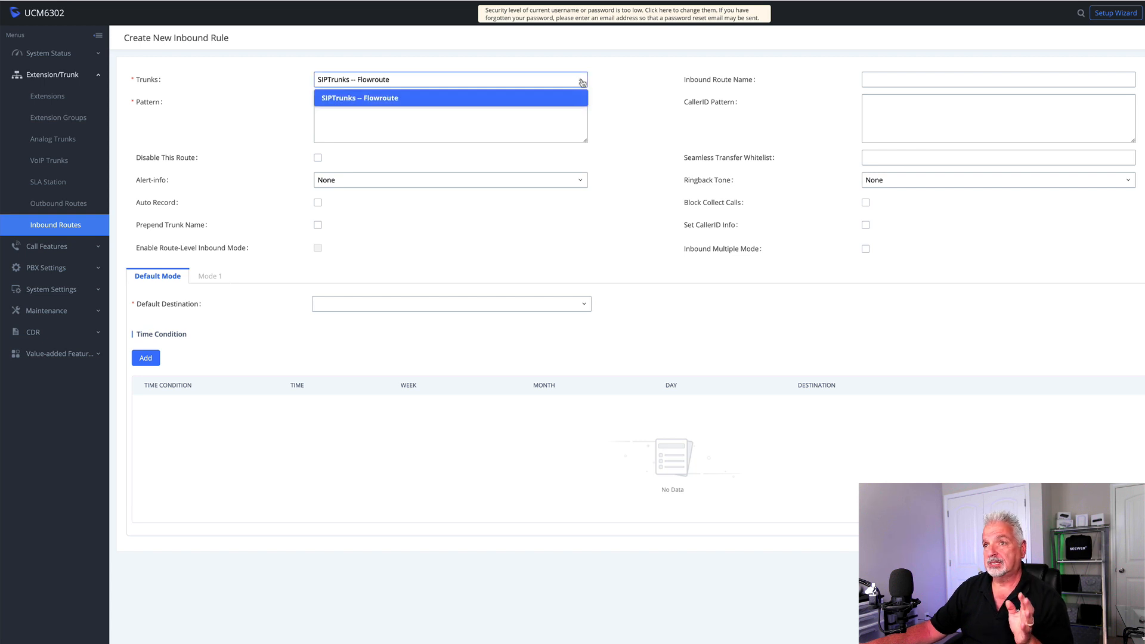
pyautogui.click(624, 113)
pyautogui.click(382, 120)
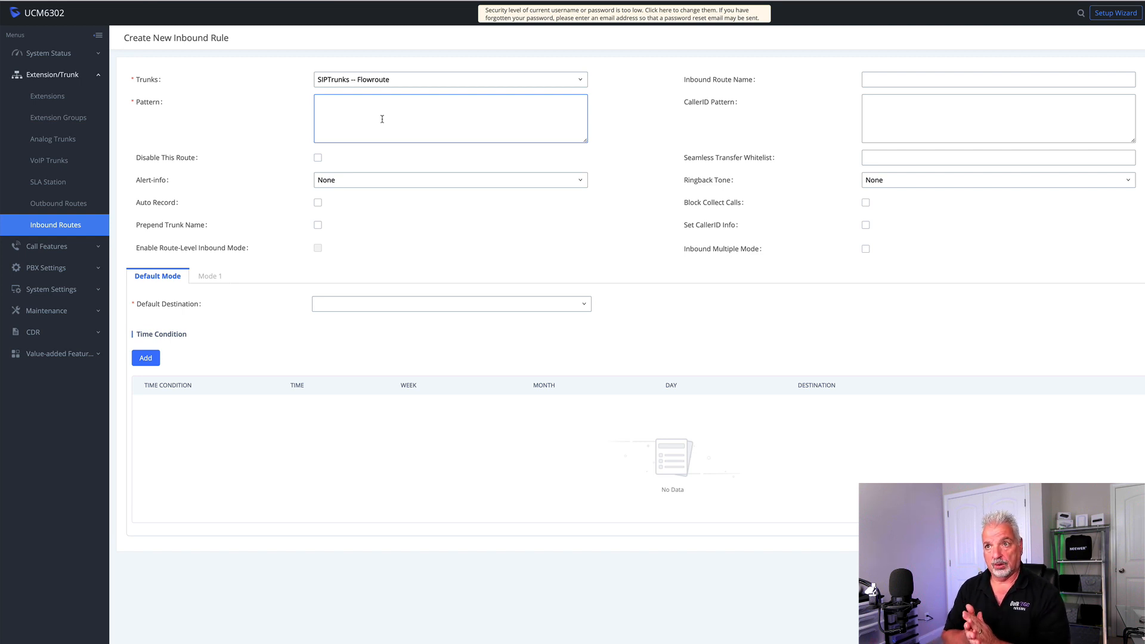
pyautogui.write('x.')
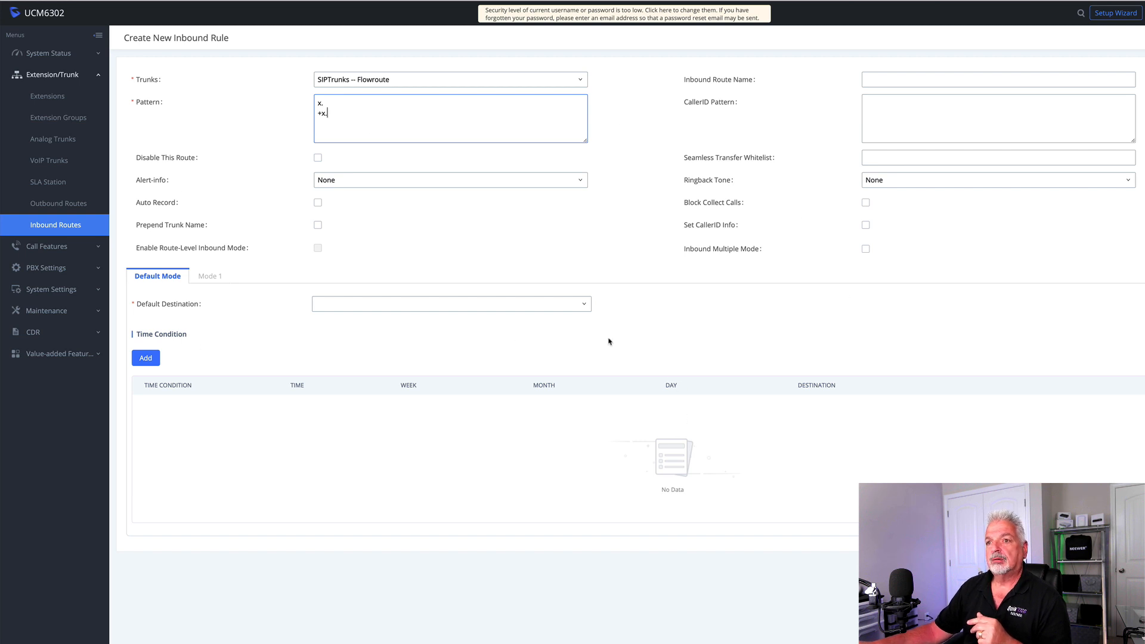
# - Set the inbound route's default destination to Extension 1000 and save the route
pyautogui.click(362, 307)
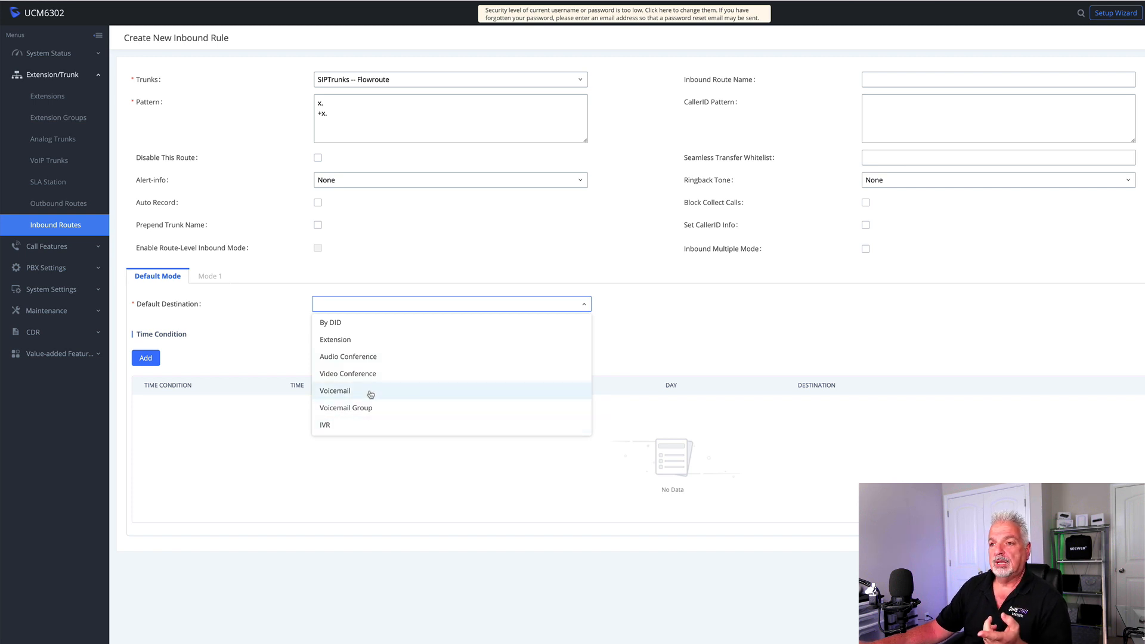
pyautogui.click(346, 343)
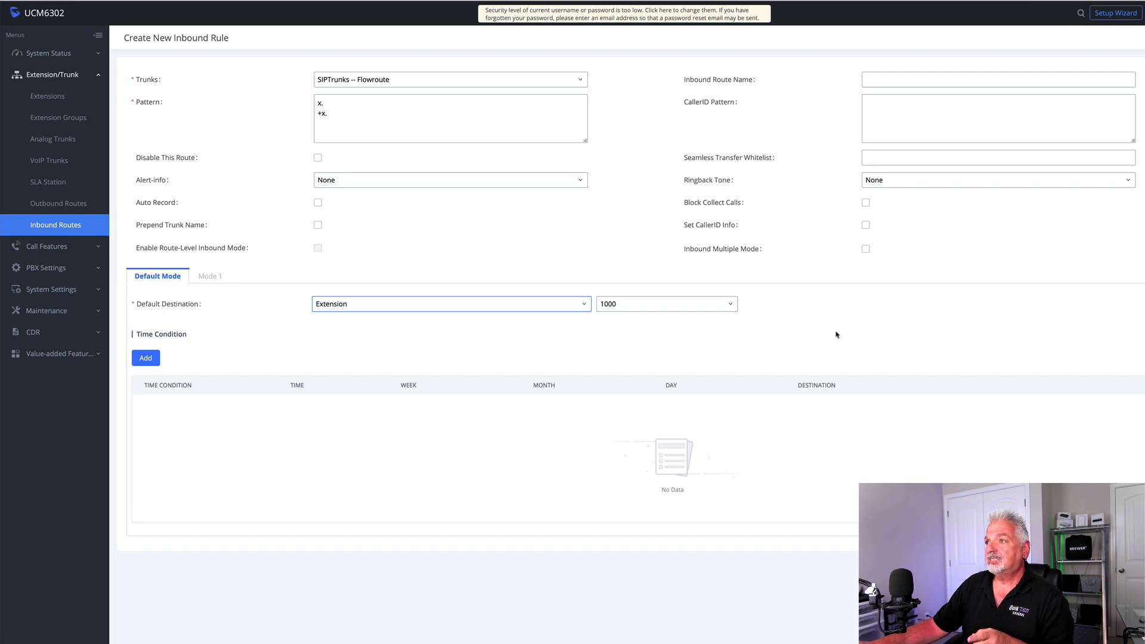
pyautogui.click(1120, 38)
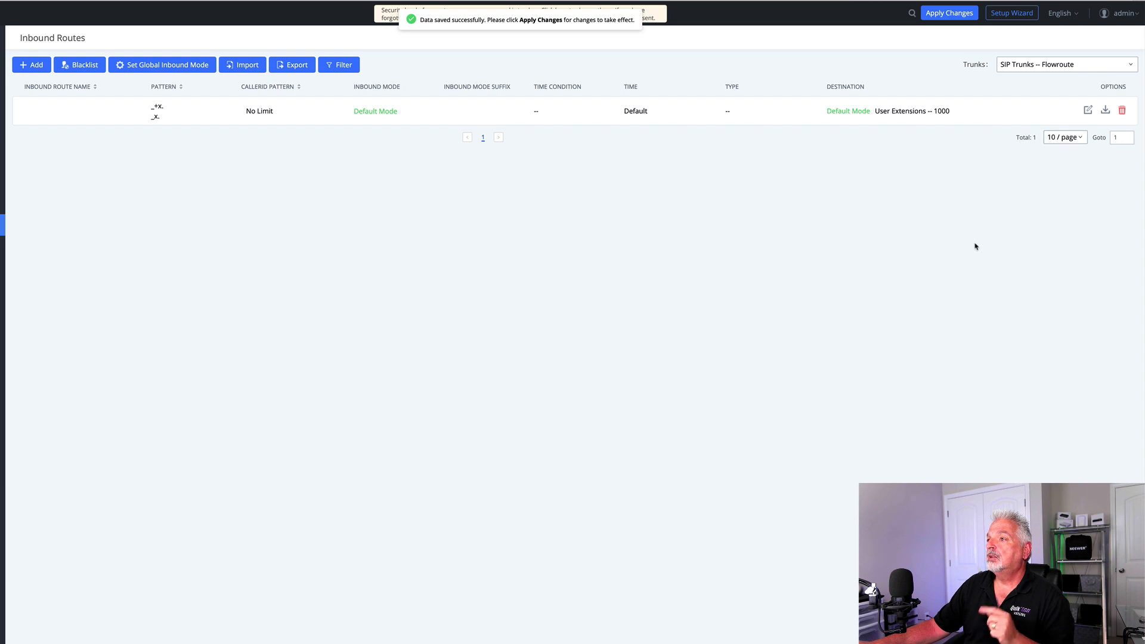
# - Apply the pending changes, name the Flowroute inbound route Inbound-All, and save and apply the edit
pyautogui.click(951, 13)
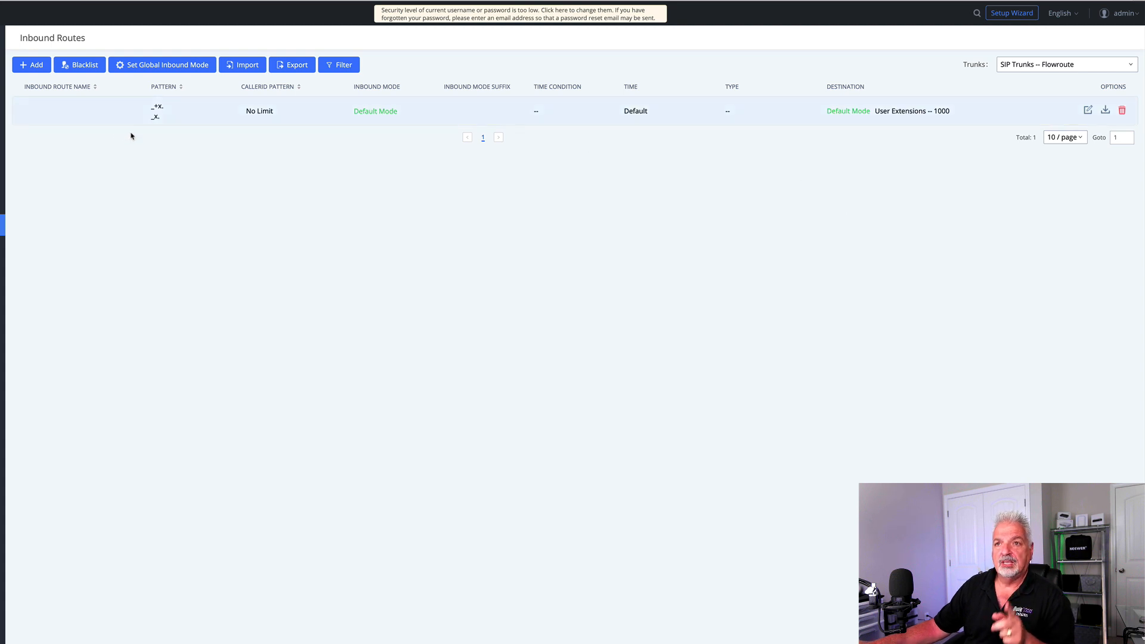
pyautogui.click(1087, 111)
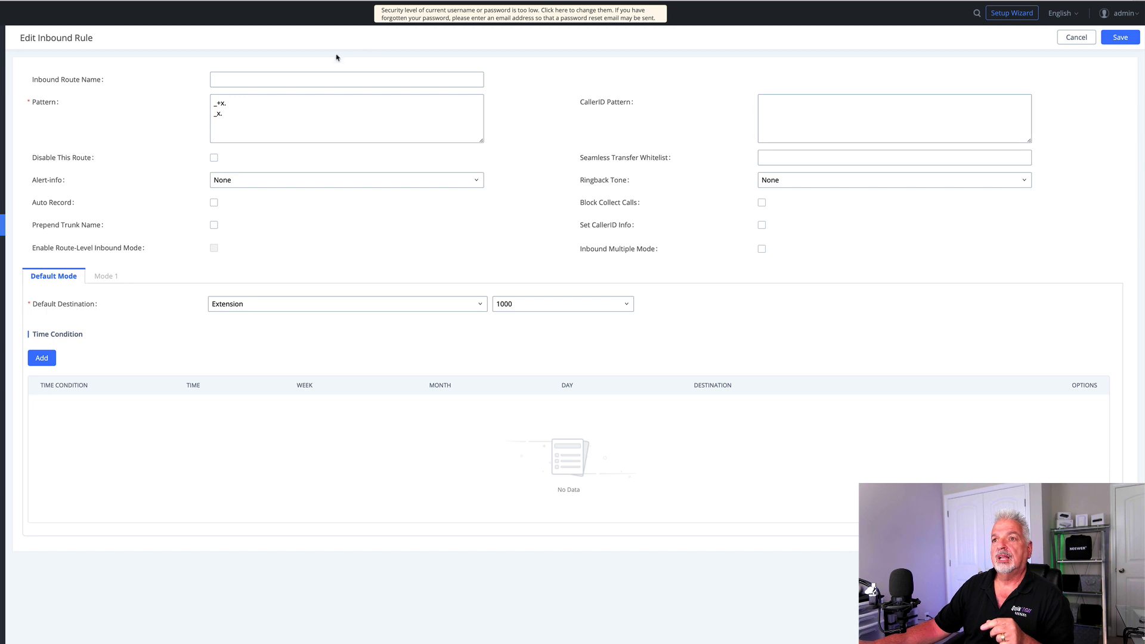
pyautogui.click(228, 78)
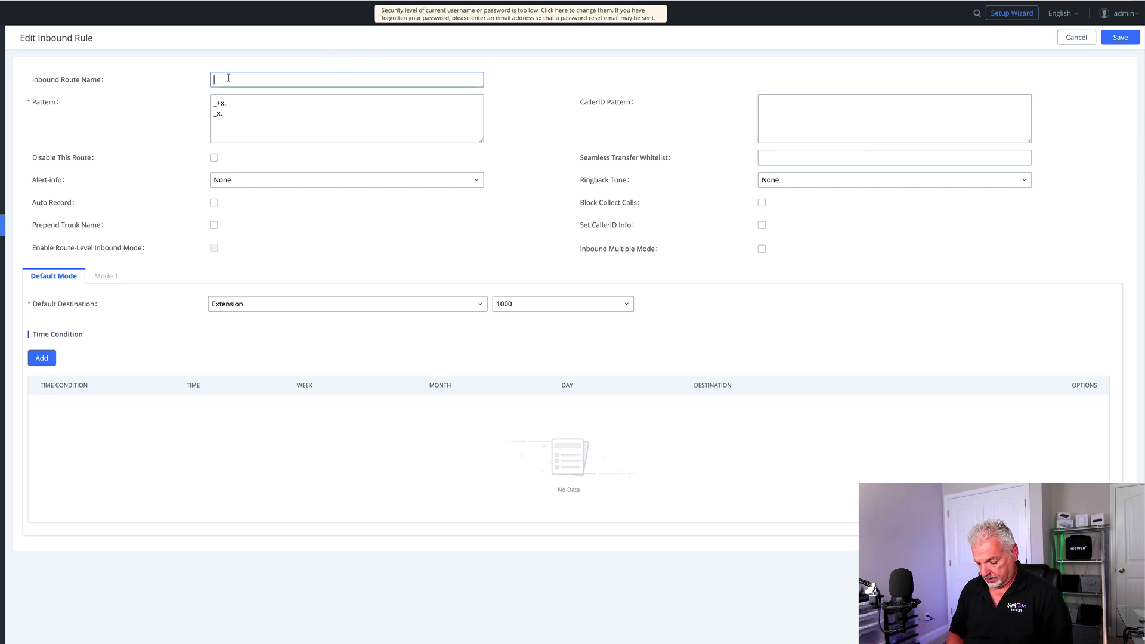
pyautogui.write('Inbopund')
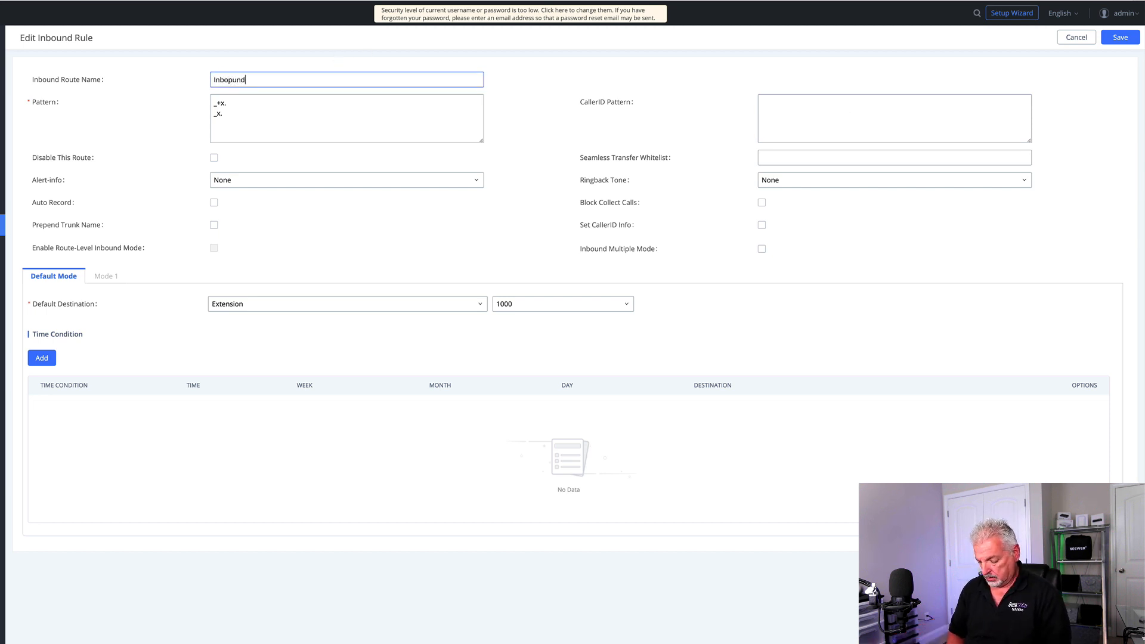
pyautogui.write('-All')
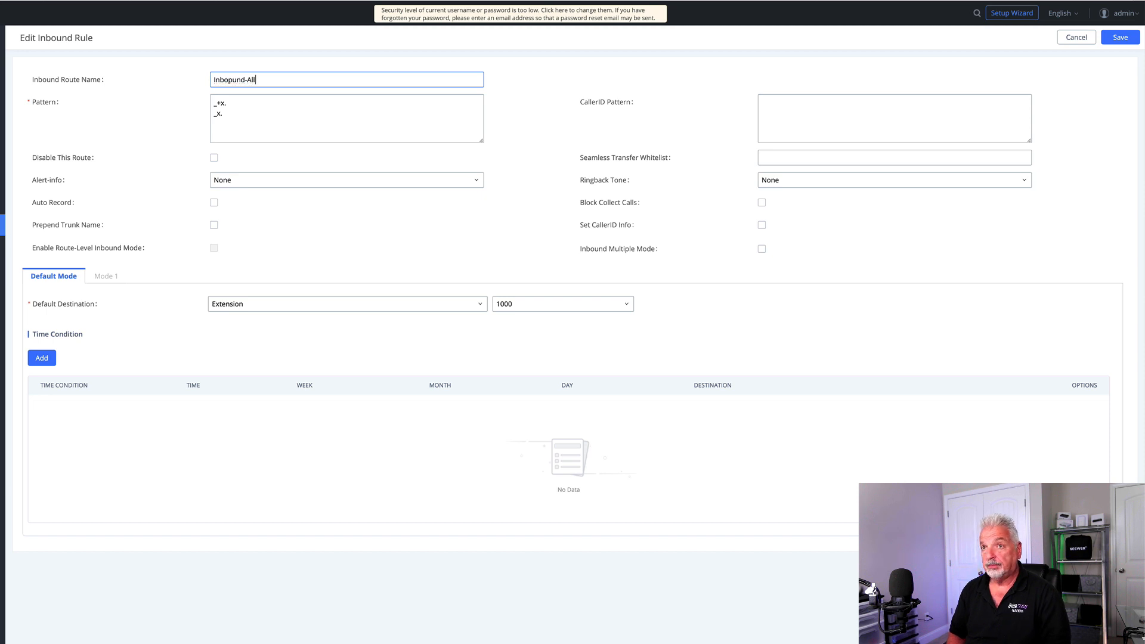
pyautogui.press('BackSpace')
pyautogui.press('BackSpace')
pyautogui.press('BackSpace')
pyautogui.press('BackSpace')
pyautogui.press('BackSpace')
pyautogui.press('BackSpace')
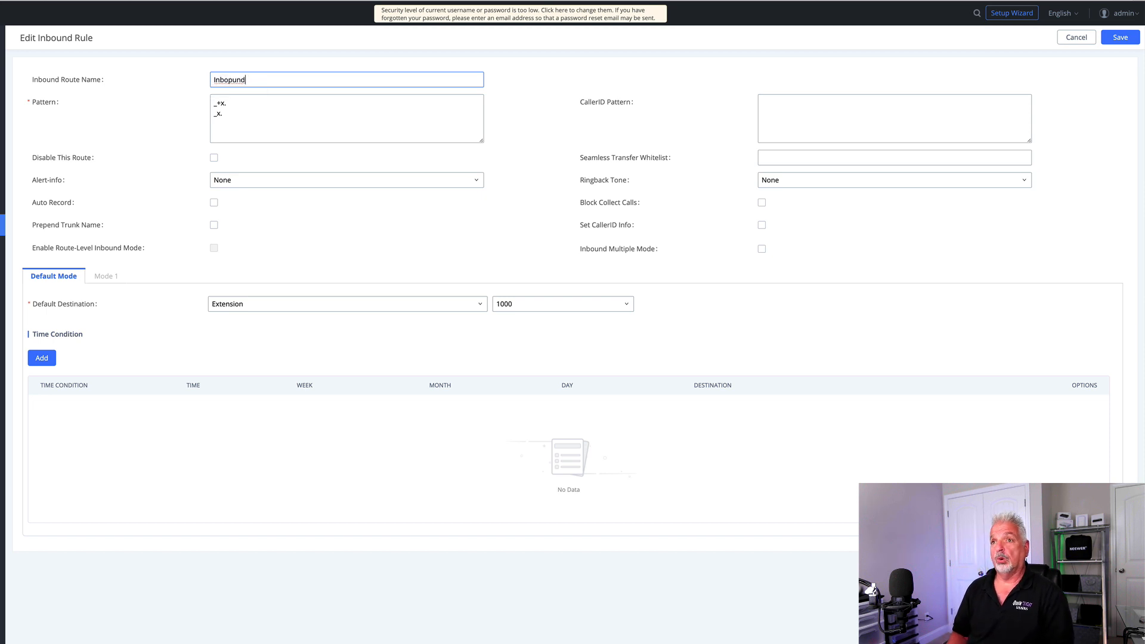
pyautogui.press('BackSpace')
pyautogui.press('BackSpace')
pyautogui.press('BackSpace')
pyautogui.press('BackSpace')
pyautogui.write('bound-All')
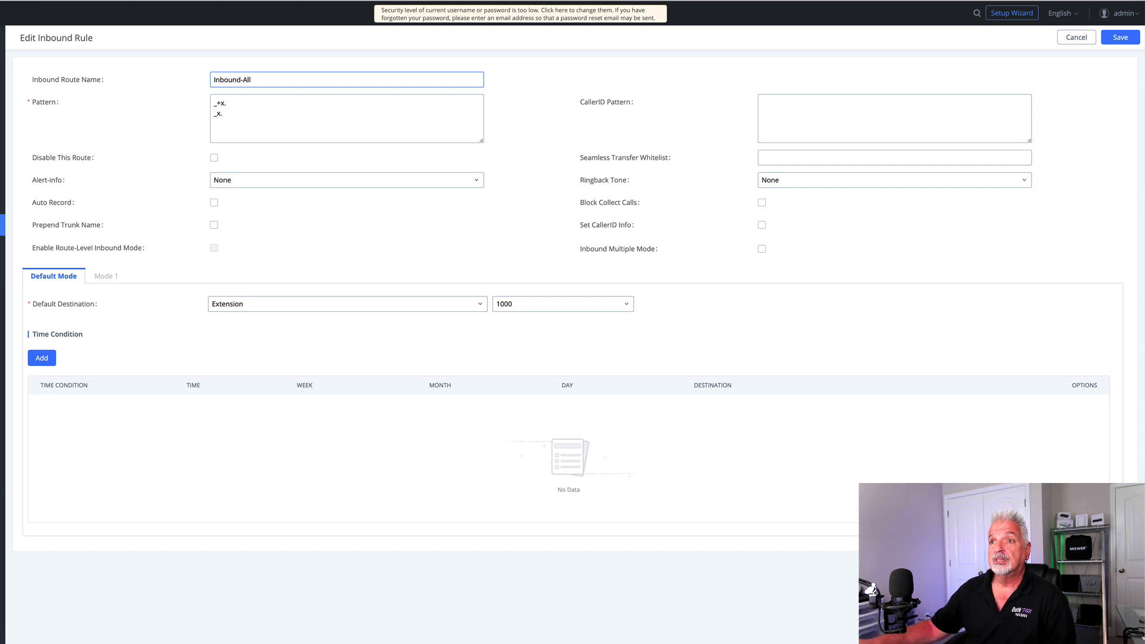
pyautogui.click(1119, 37)
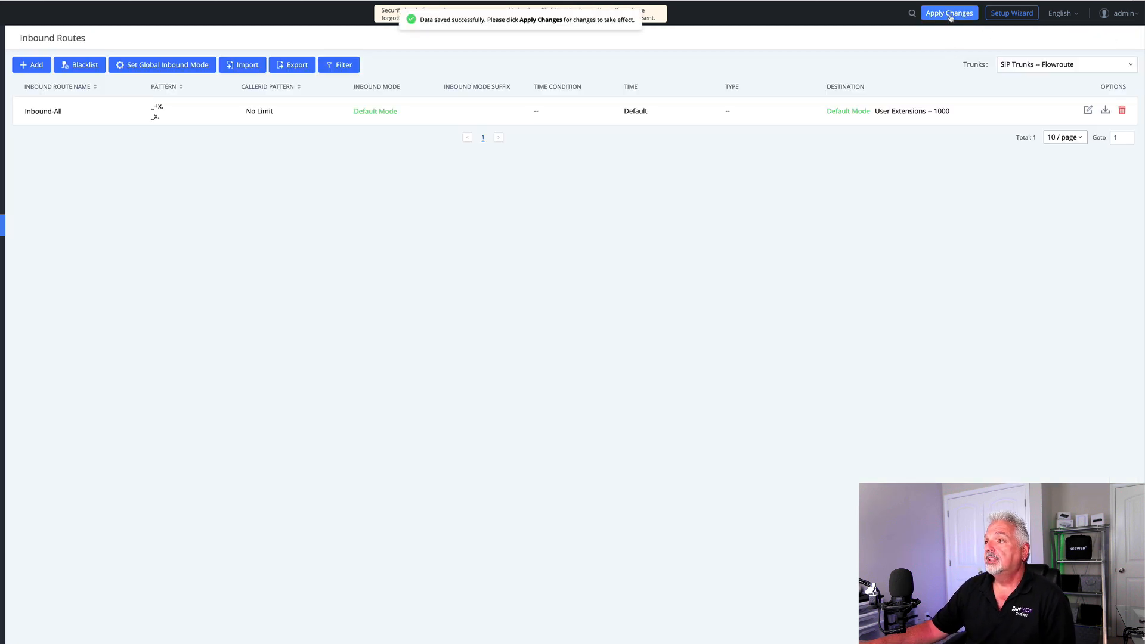
pyautogui.click(950, 14)
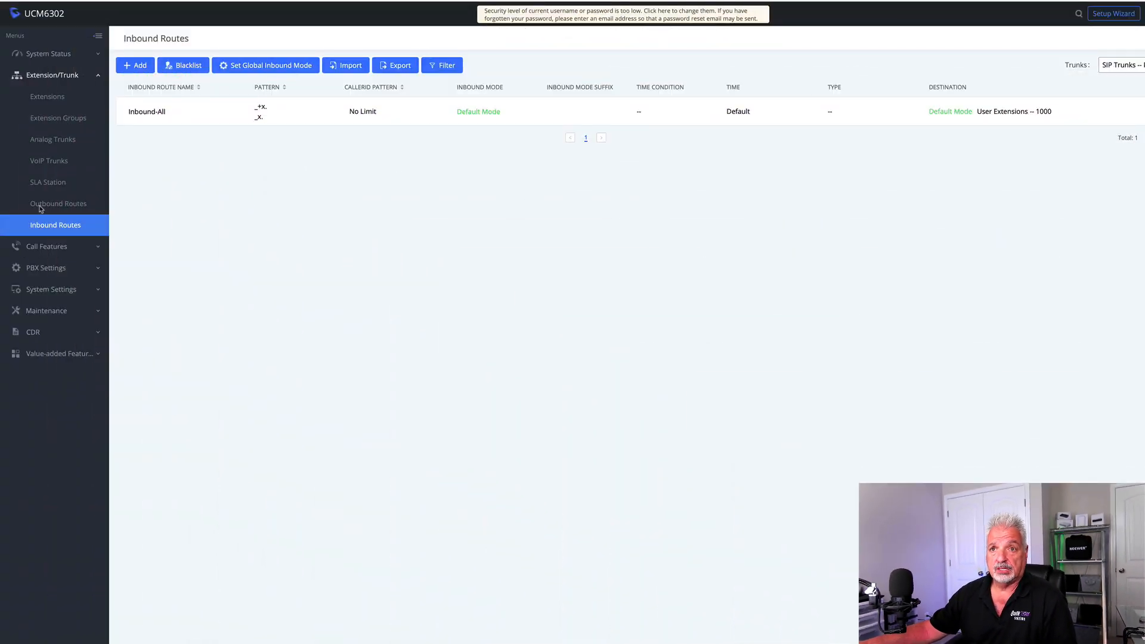
# - Start a new outbound route named Outbound-All with the patterns x. and +x. on separate lines
pyautogui.click(45, 206)
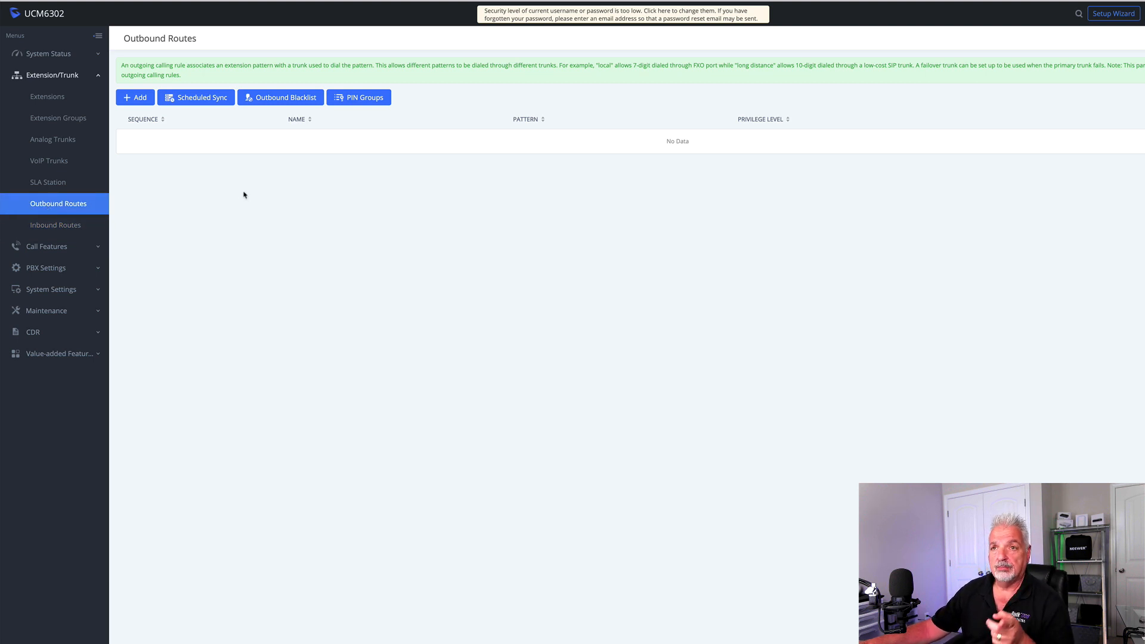
pyautogui.click(140, 99)
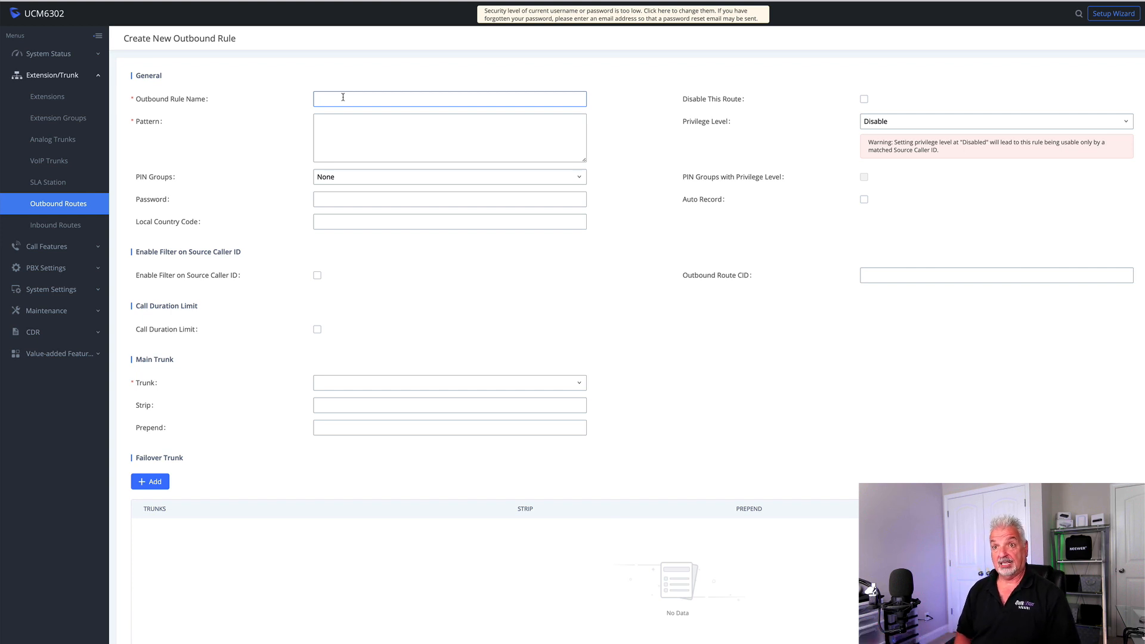
pyautogui.write('Outbound')
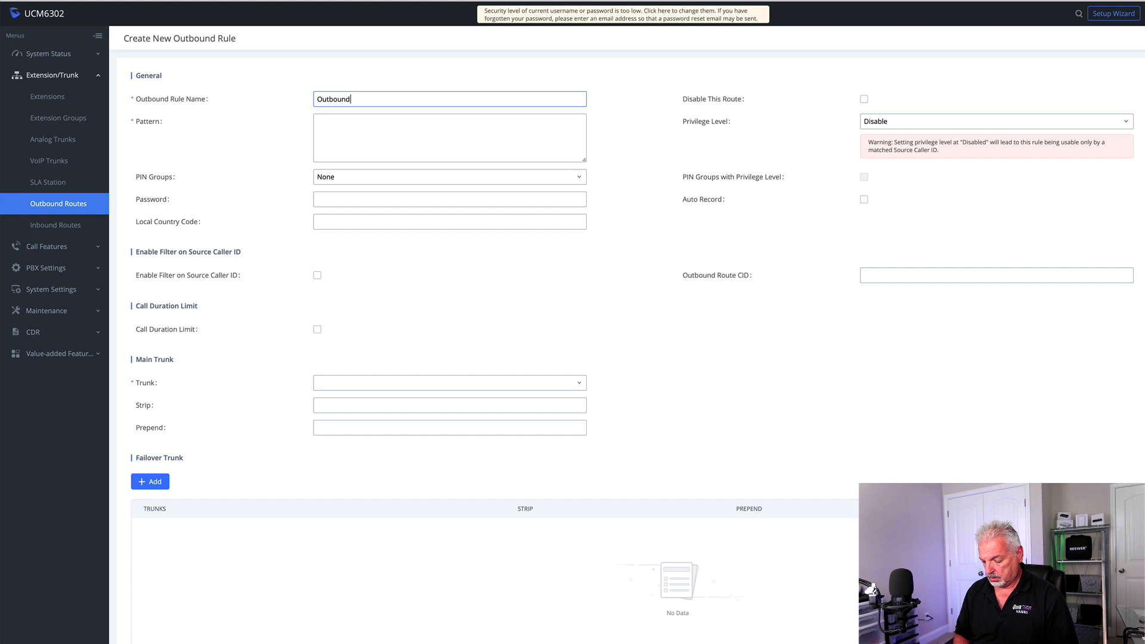
pyautogui.write('-All')
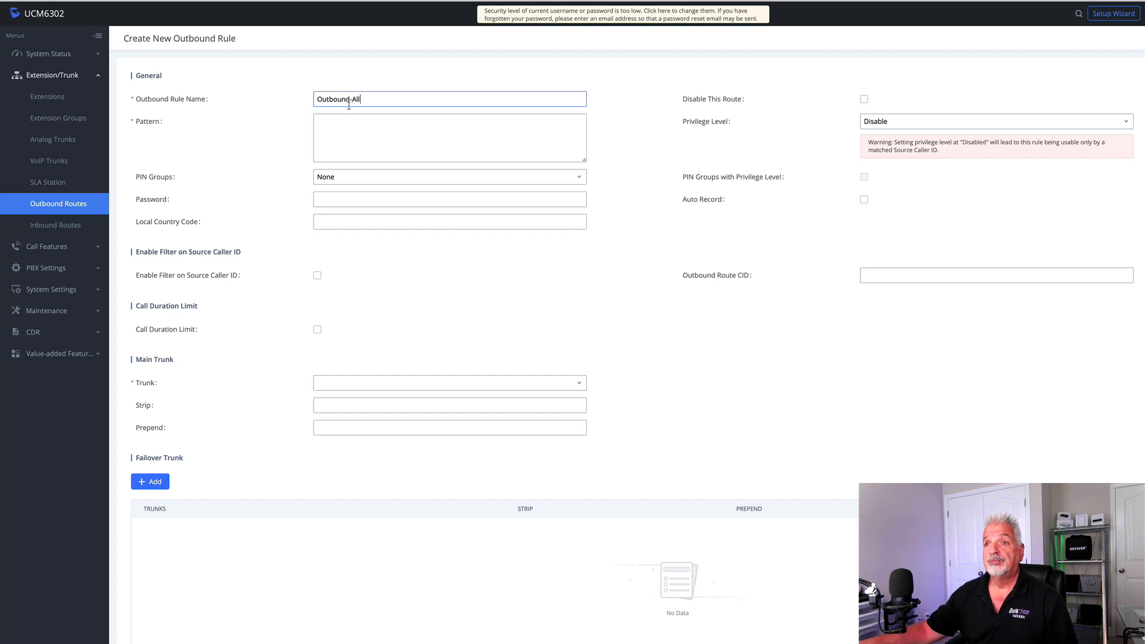
pyautogui.click(323, 123)
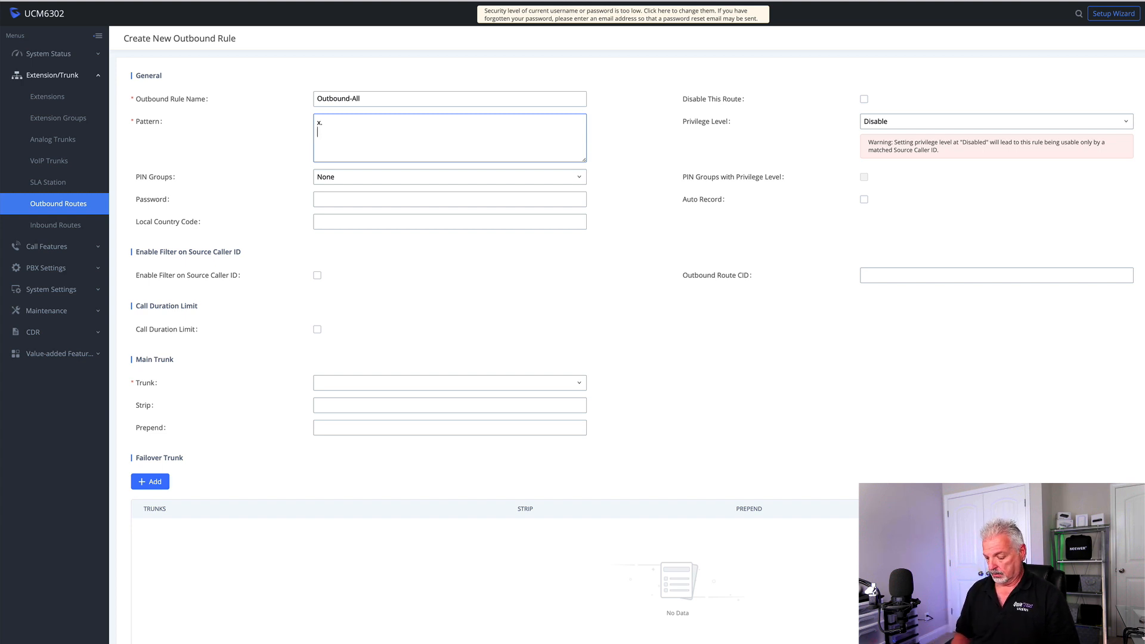
pyautogui.write('x')
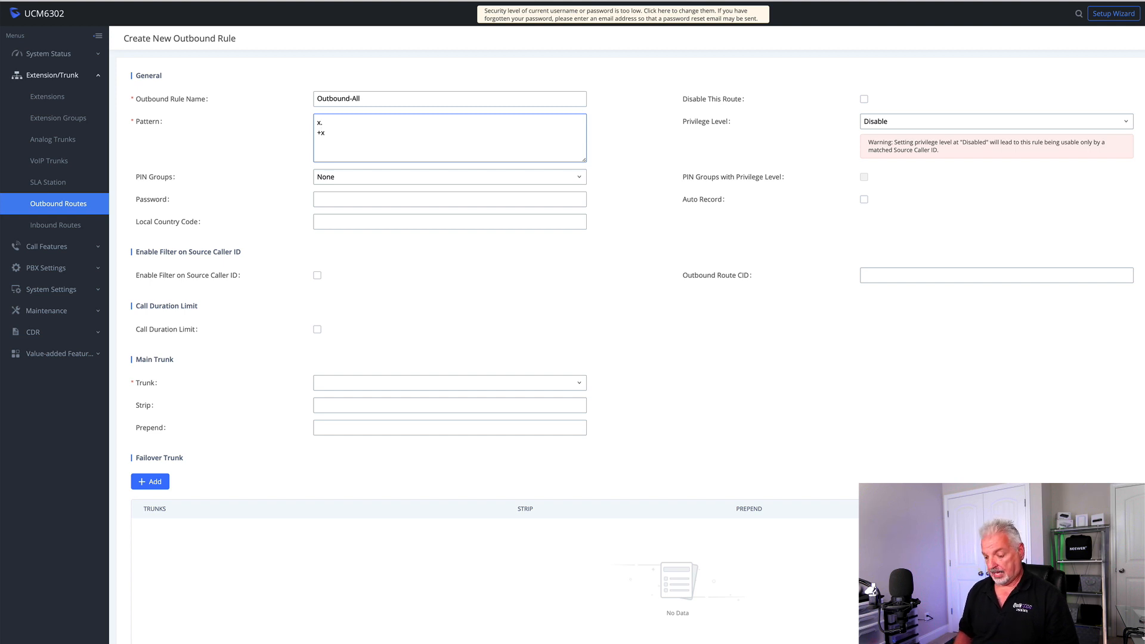
pyautogui.write('.')
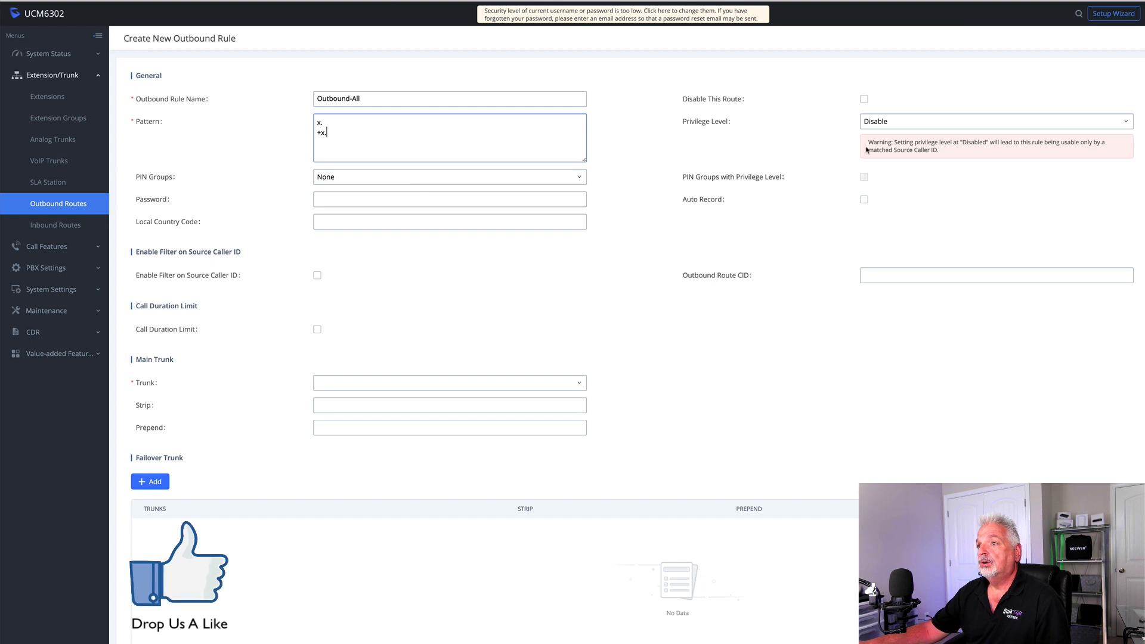
# - Set the outbound rule's privilege level to Local
pyautogui.moveTo(706, 122)
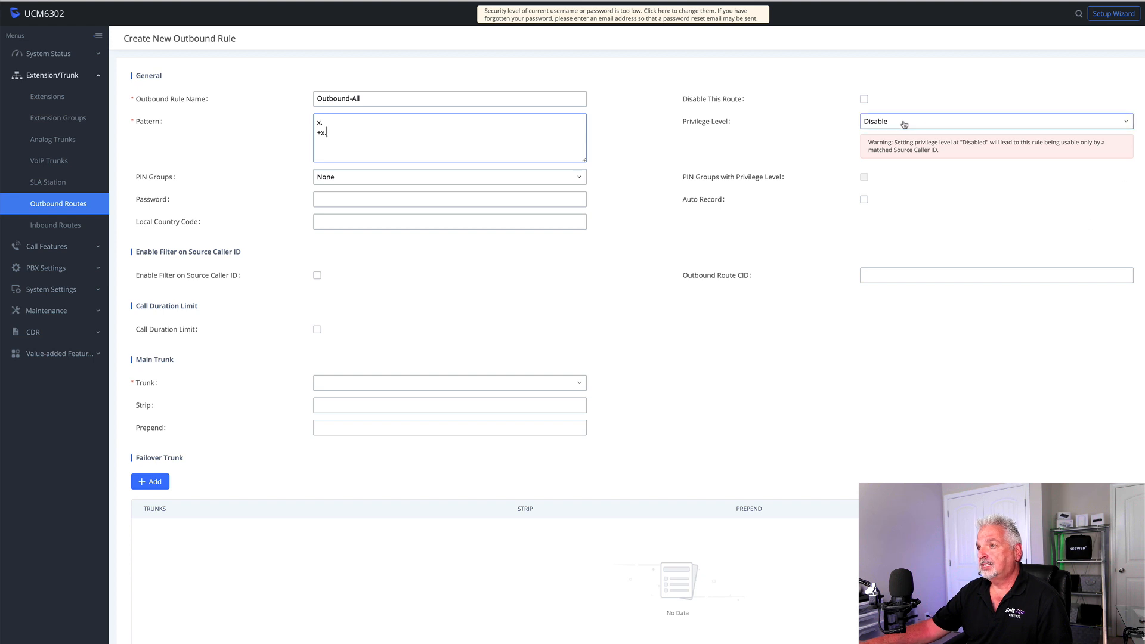
pyautogui.click(1127, 123)
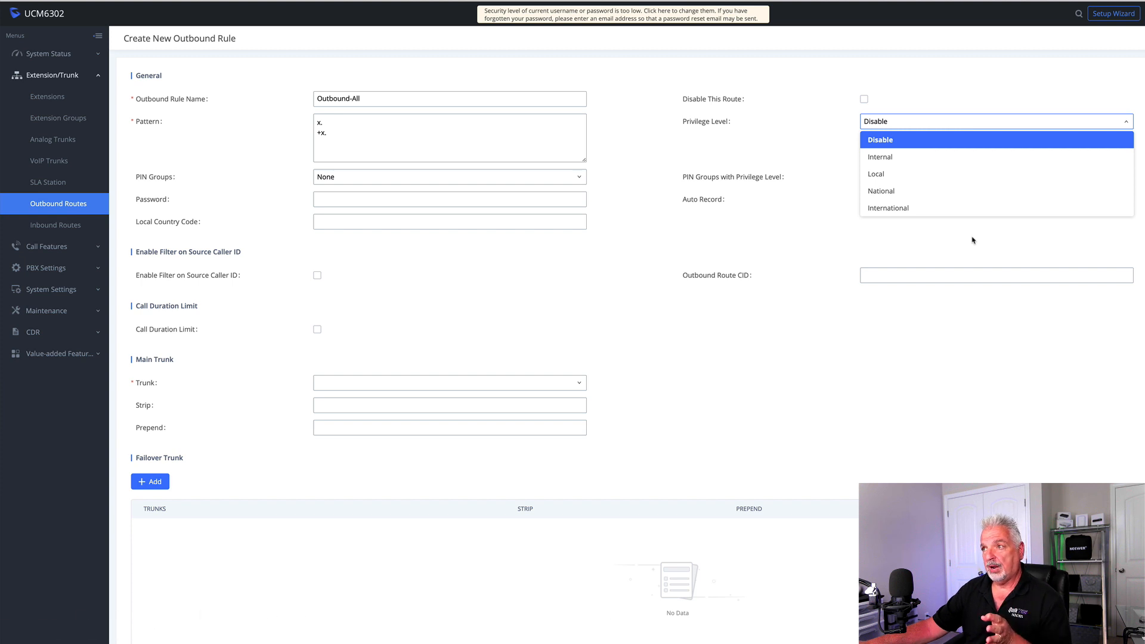
pyautogui.click(890, 178)
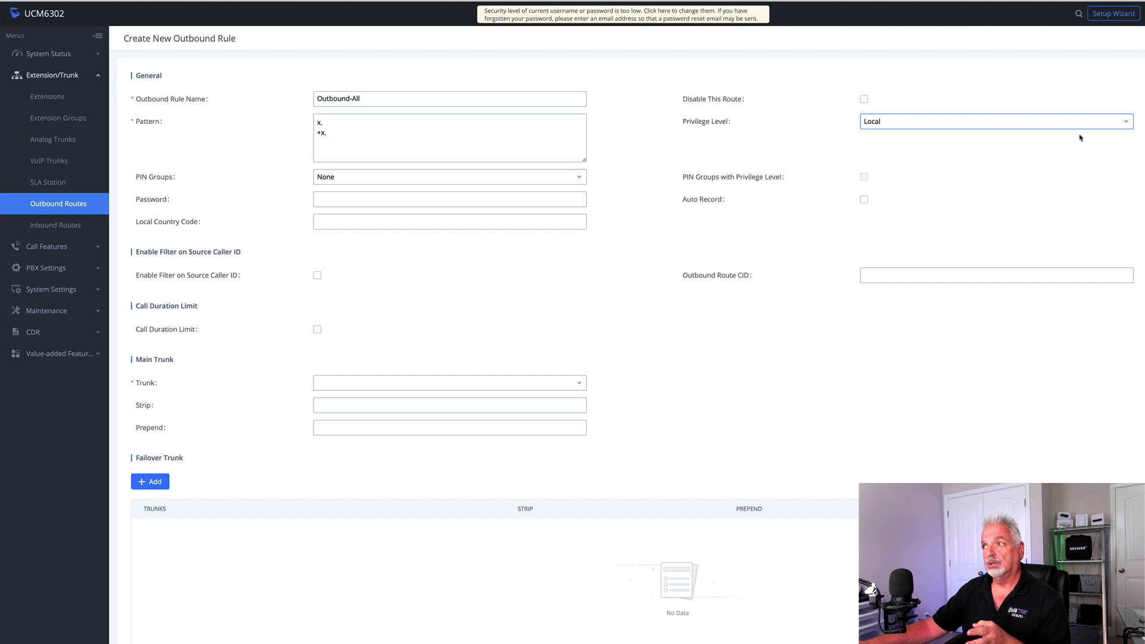
# - Switch the outbound rule's privilege level to National and back to Local
pyautogui.click(1124, 122)
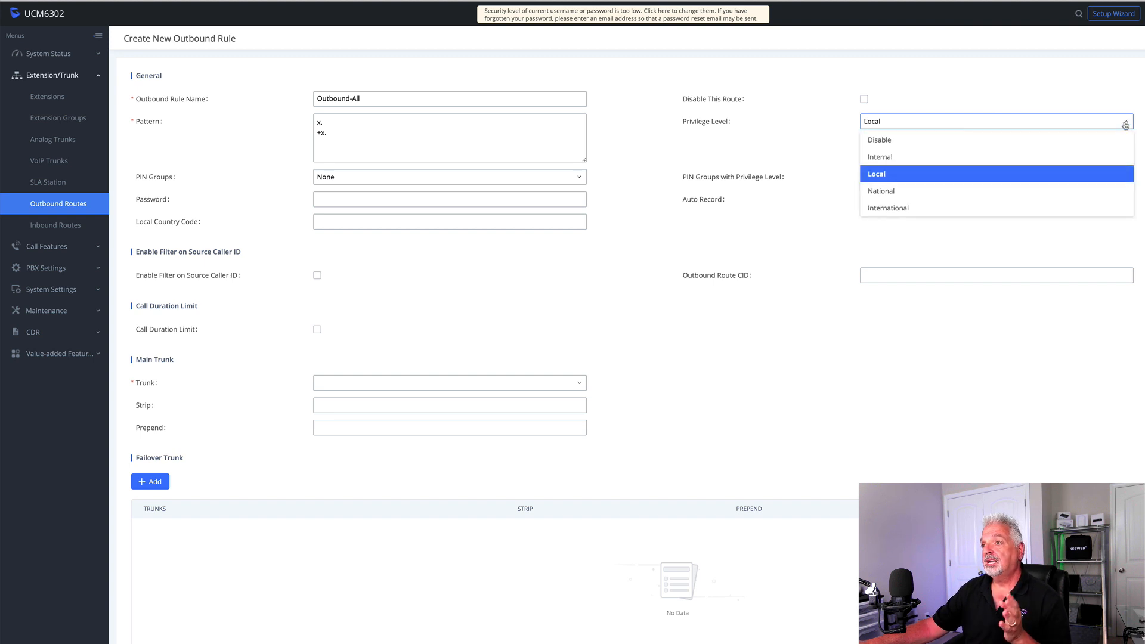
pyautogui.click(898, 192)
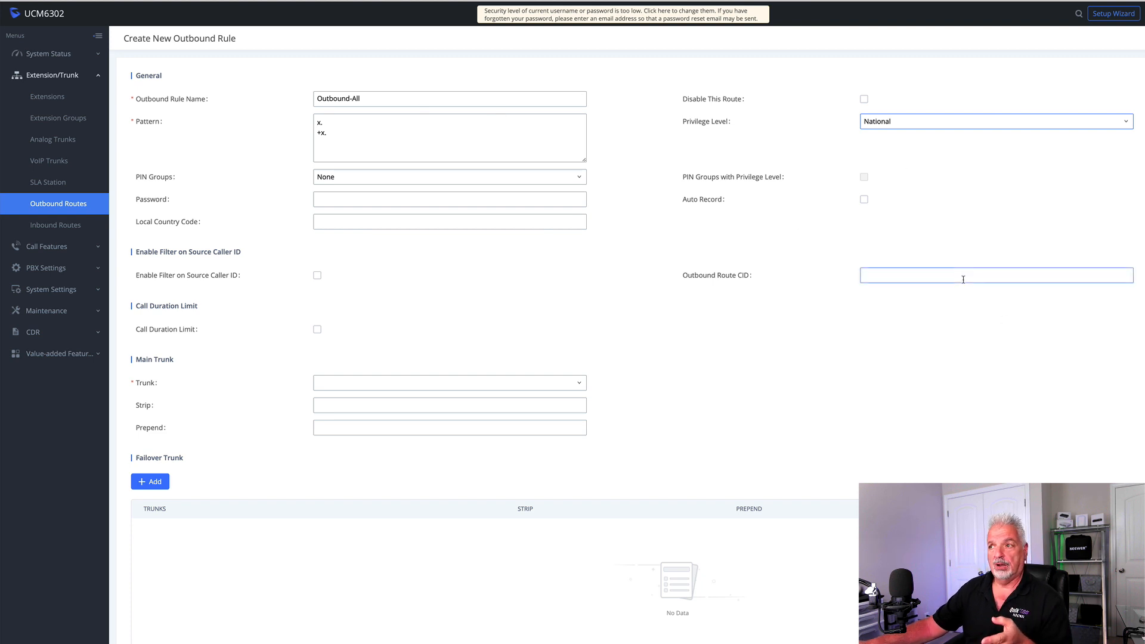
pyautogui.click(1128, 124)
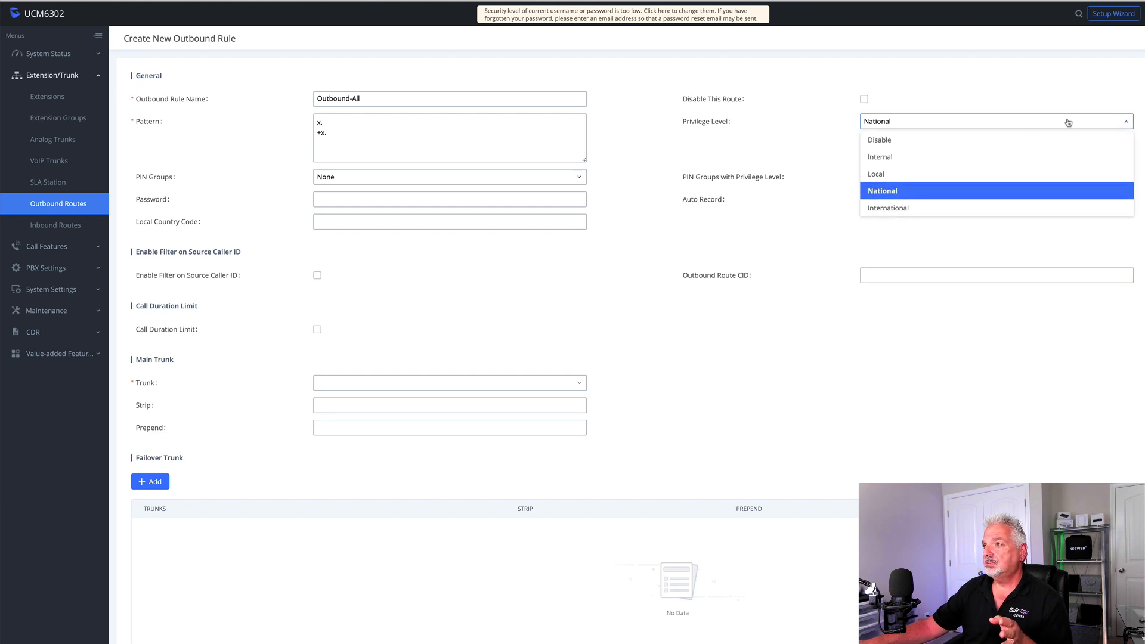
pyautogui.click(899, 174)
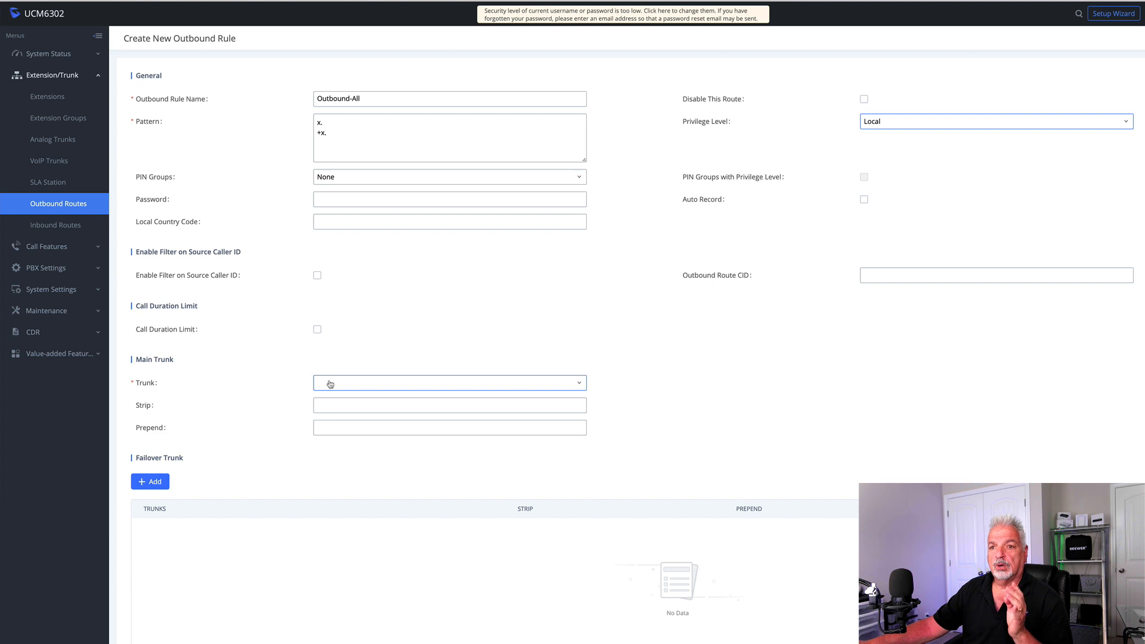
# - Assign SIPTrunks -- Flowroute as the outbound rule's main trunk with prepend 1, and save and apply the rule
pyautogui.click(577, 384)
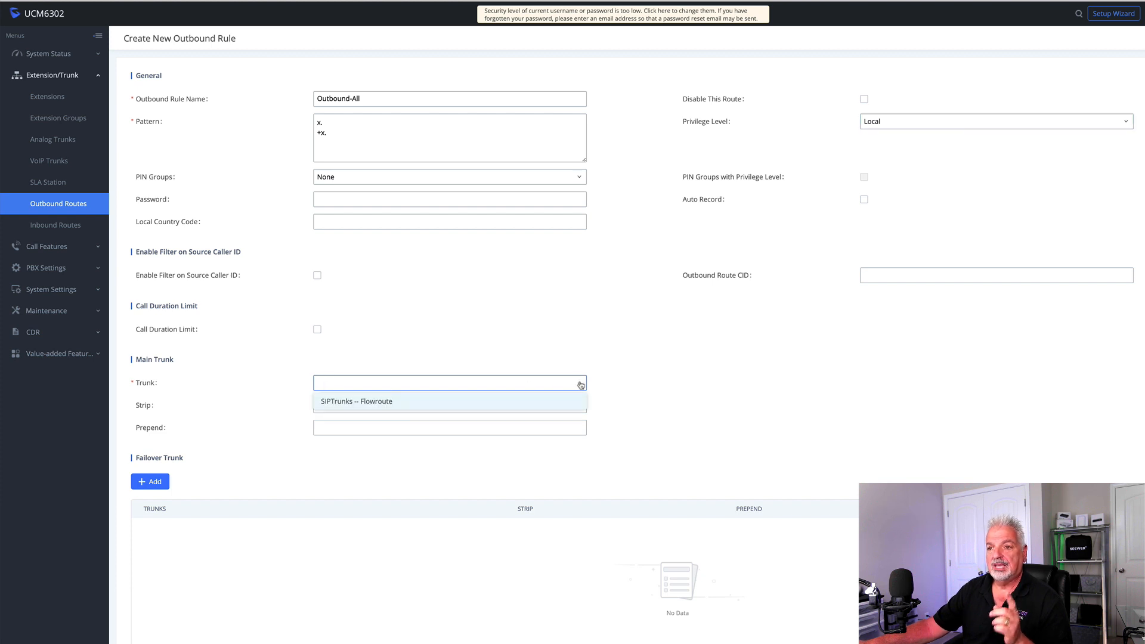
pyautogui.click(382, 403)
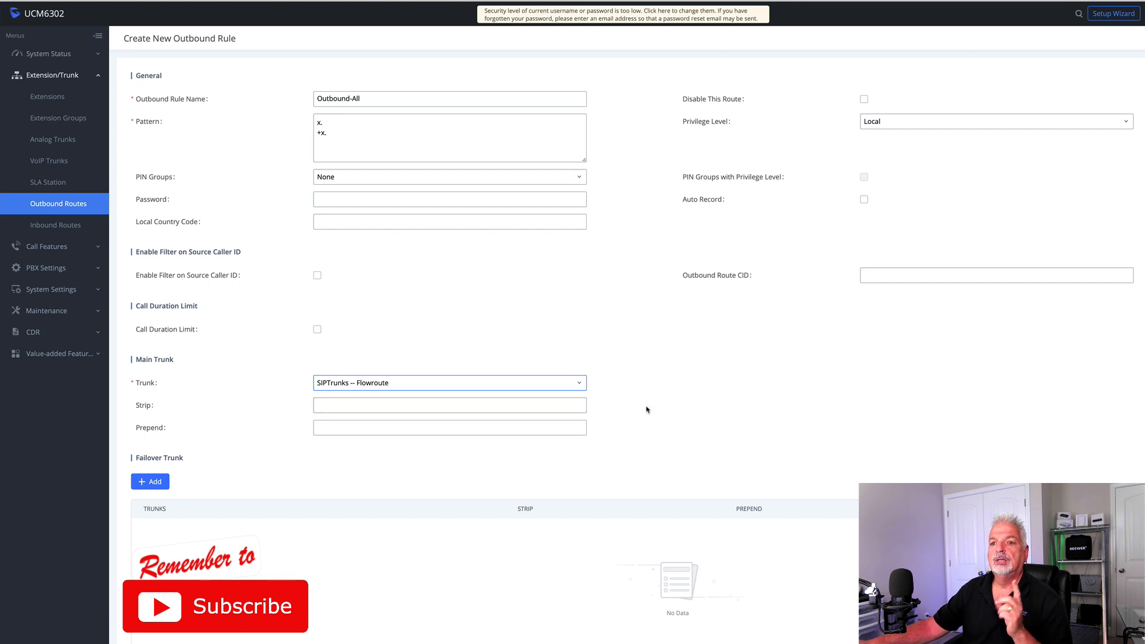
pyautogui.click(331, 428)
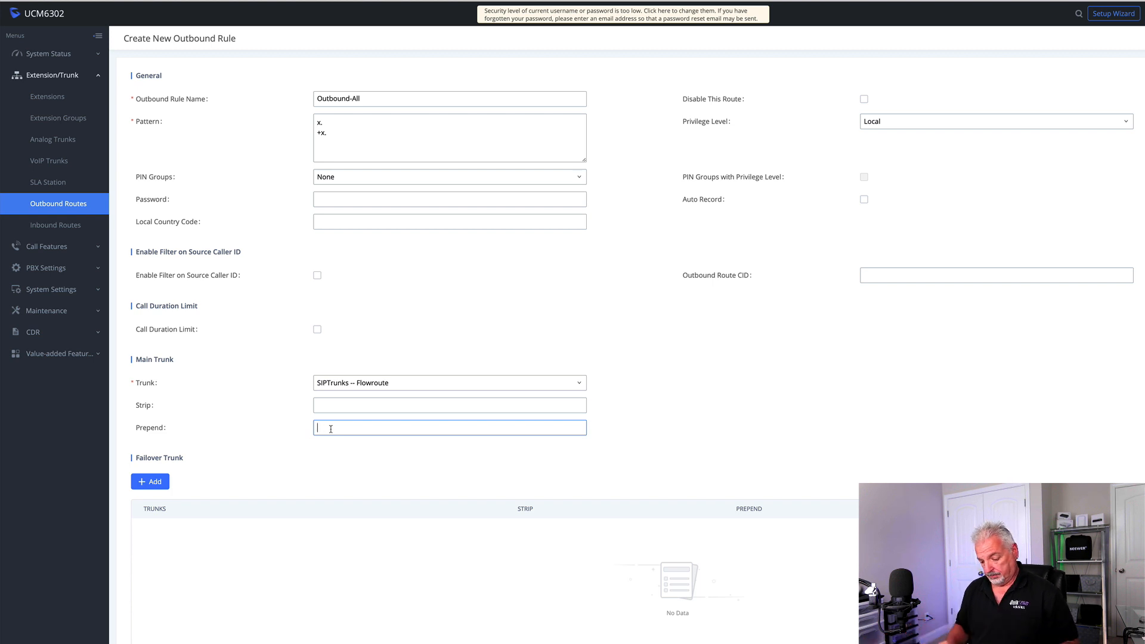
pyautogui.write('1')
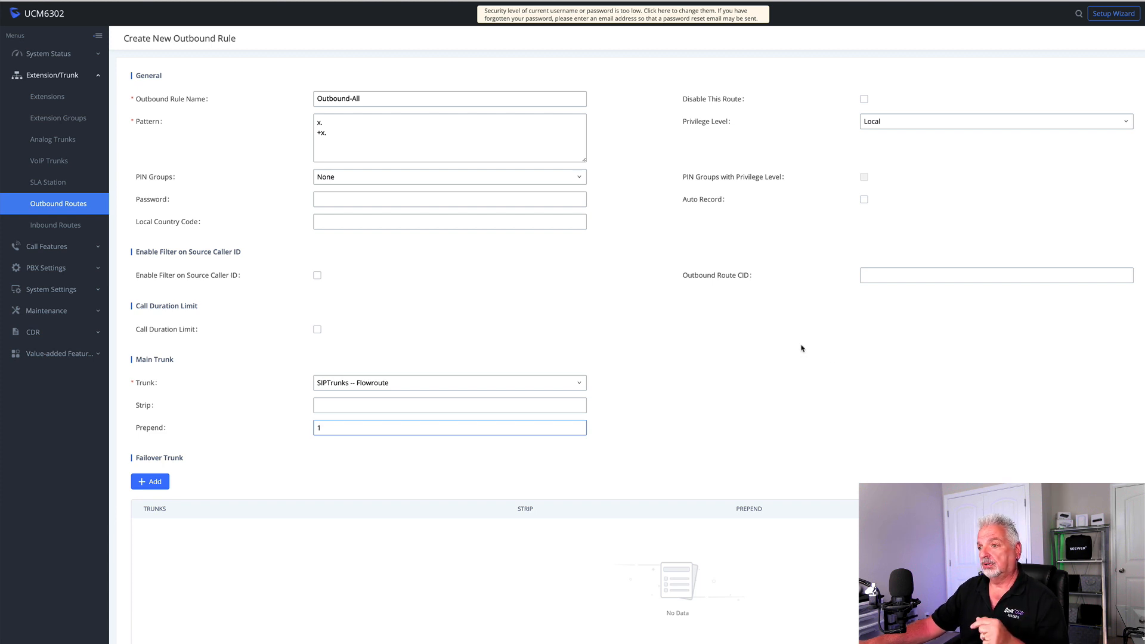
pyautogui.click(1117, 40)
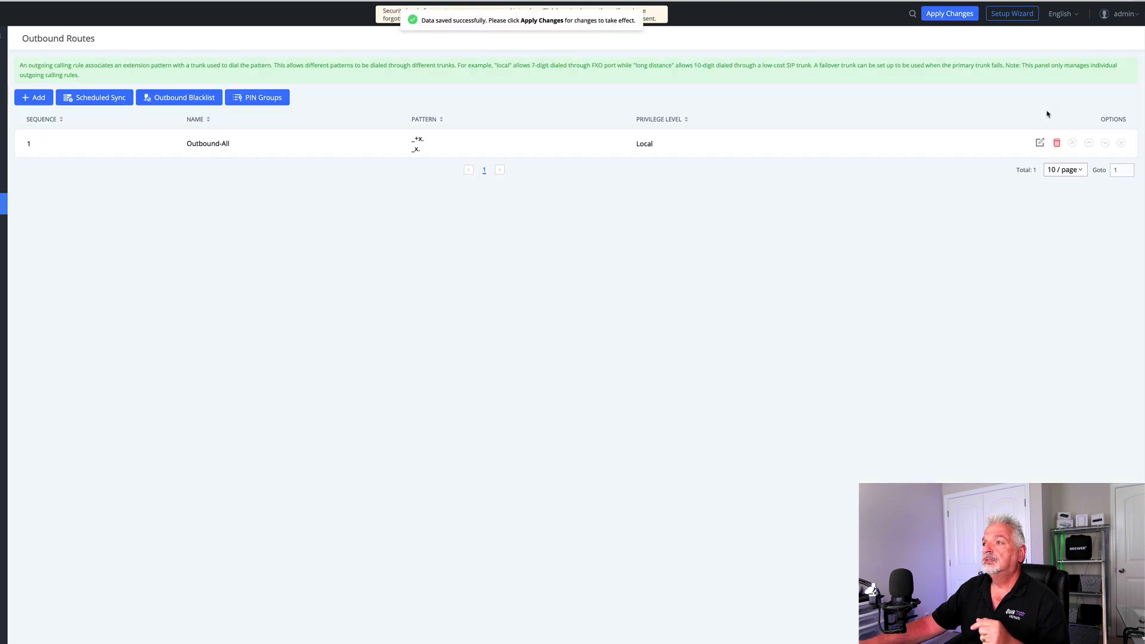
pyautogui.click(948, 14)
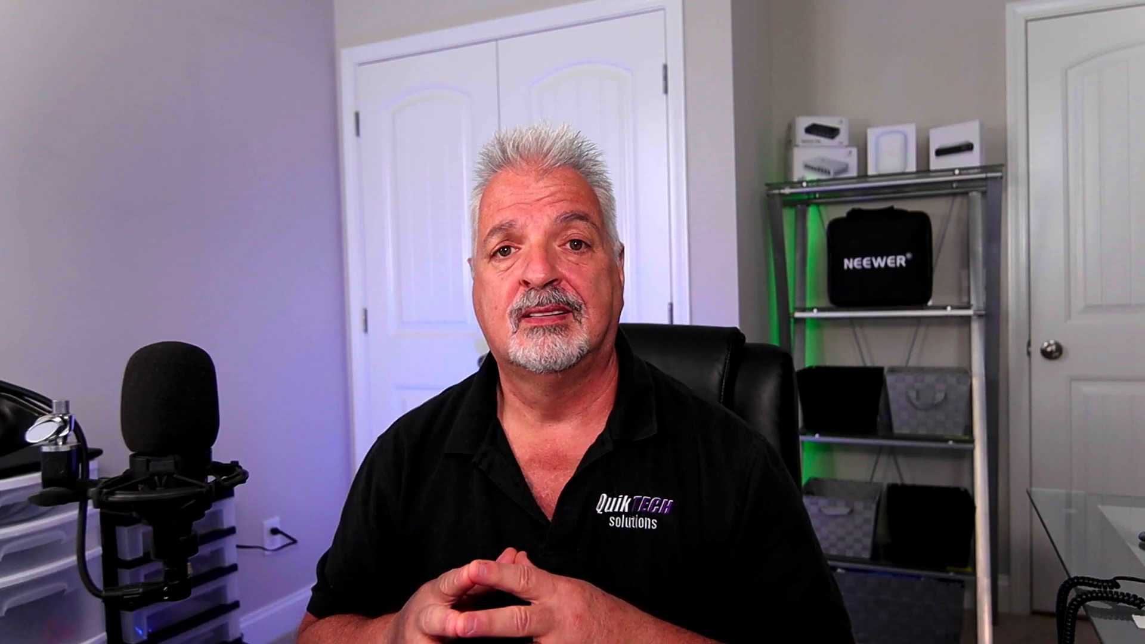